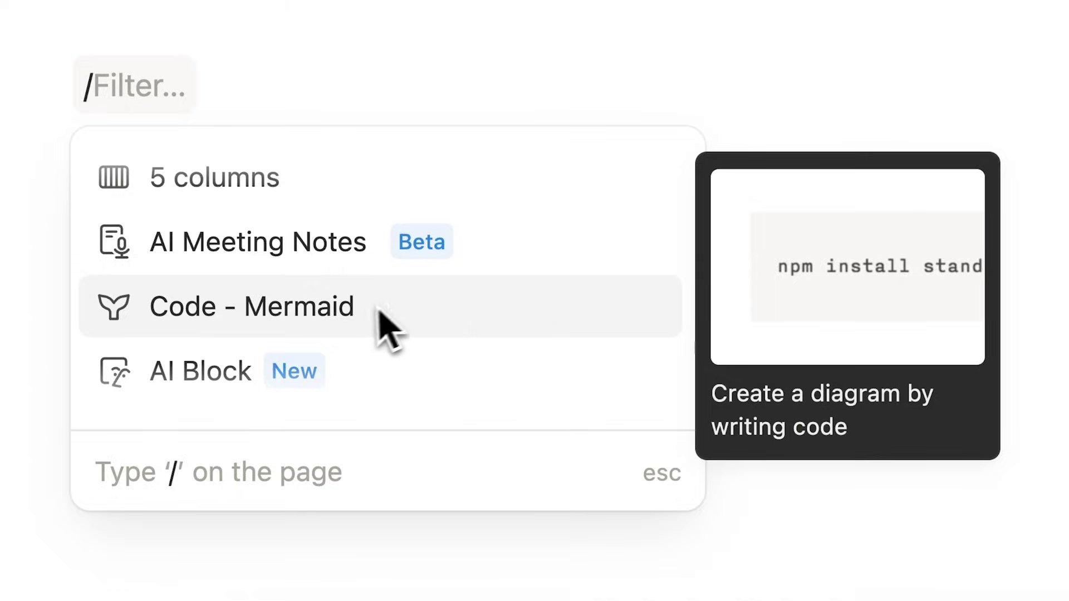
Insert a Mermaid code block and replace its code with the 'graph TD Useful? --> Subscribe' flowchart.
left_click(375, 306)
left_click_drag(363, 142, 220, 54)
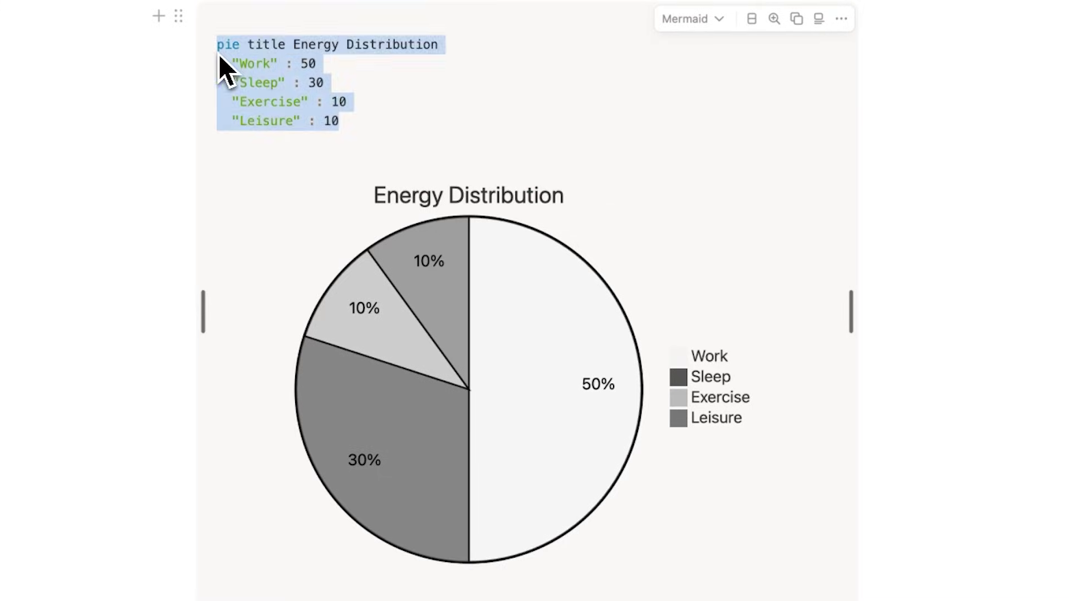
type("flowchart TD A[Idea] --> B[Plan] --> C[Create] --> D[Launch]")
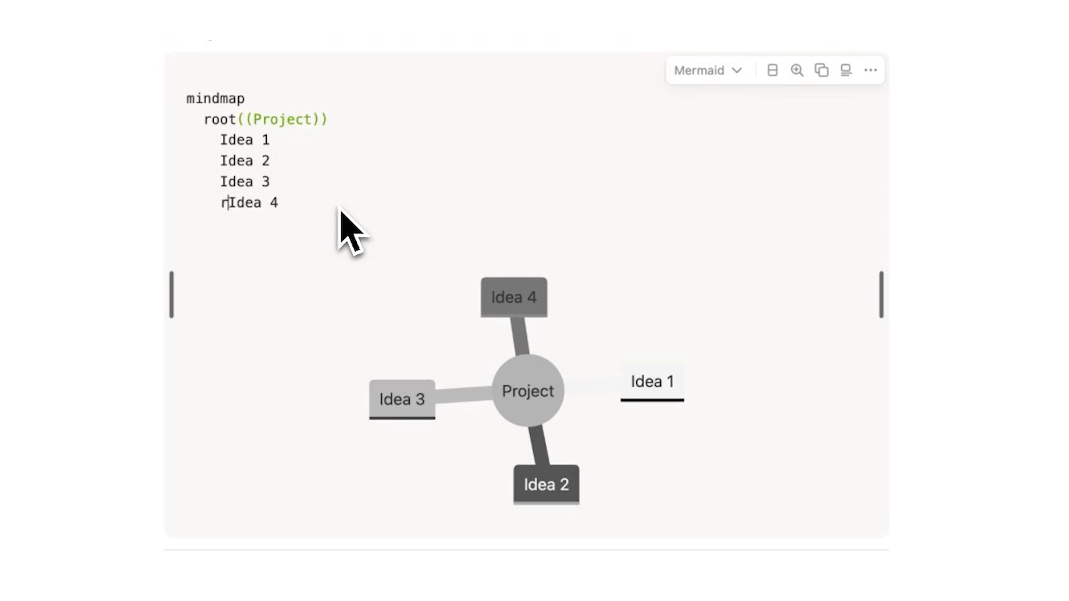
type("t (")
left_click(430, 228)
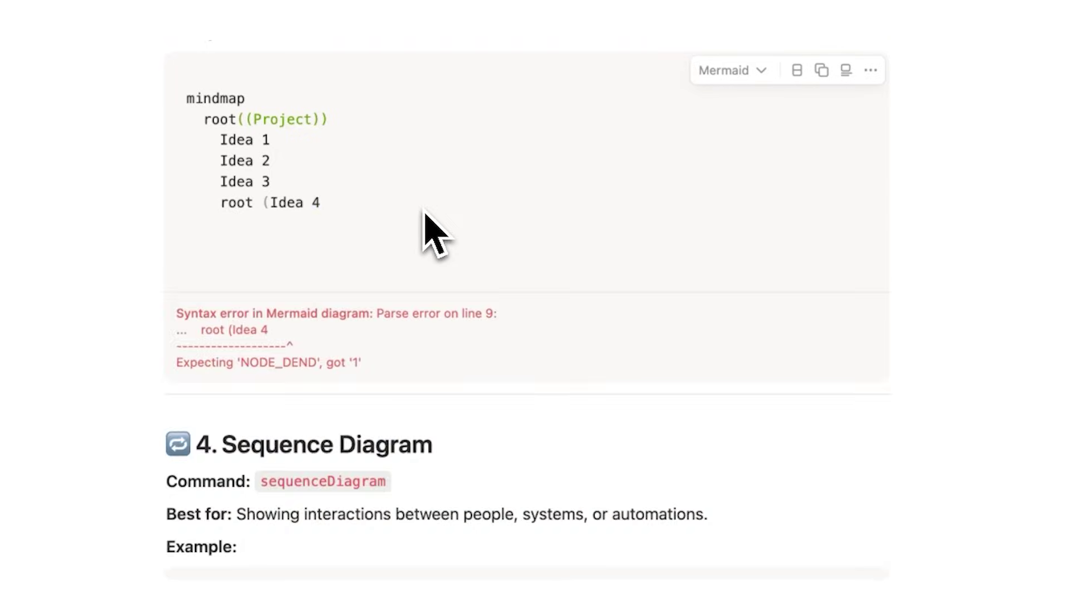
type(")")
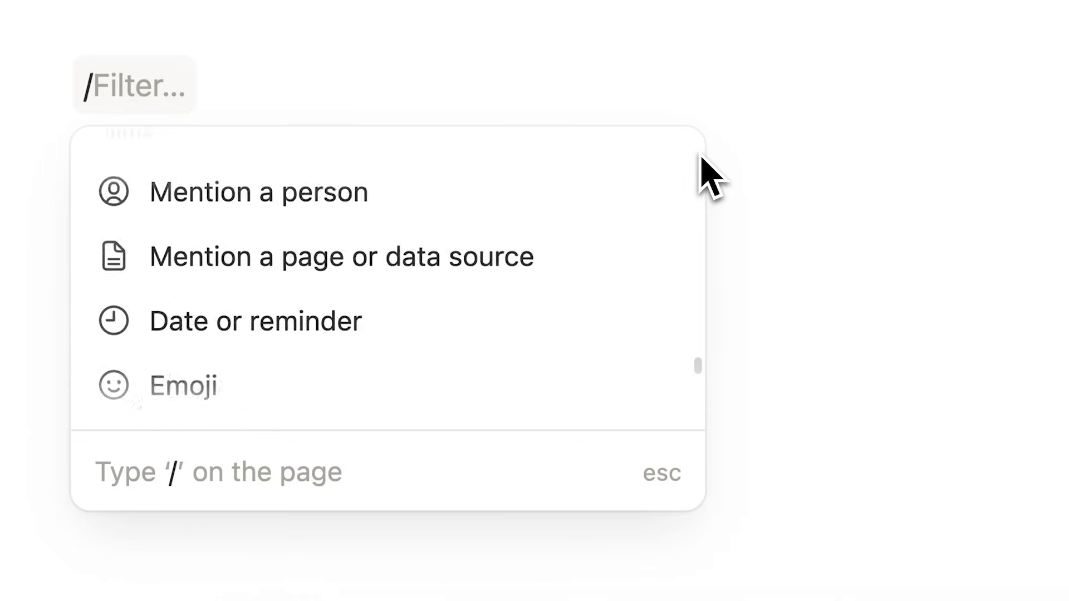
scroll(703, 172, "up", 3)
scroll(703, 174, "up", 1)
scroll(703, 173, "up", 1)
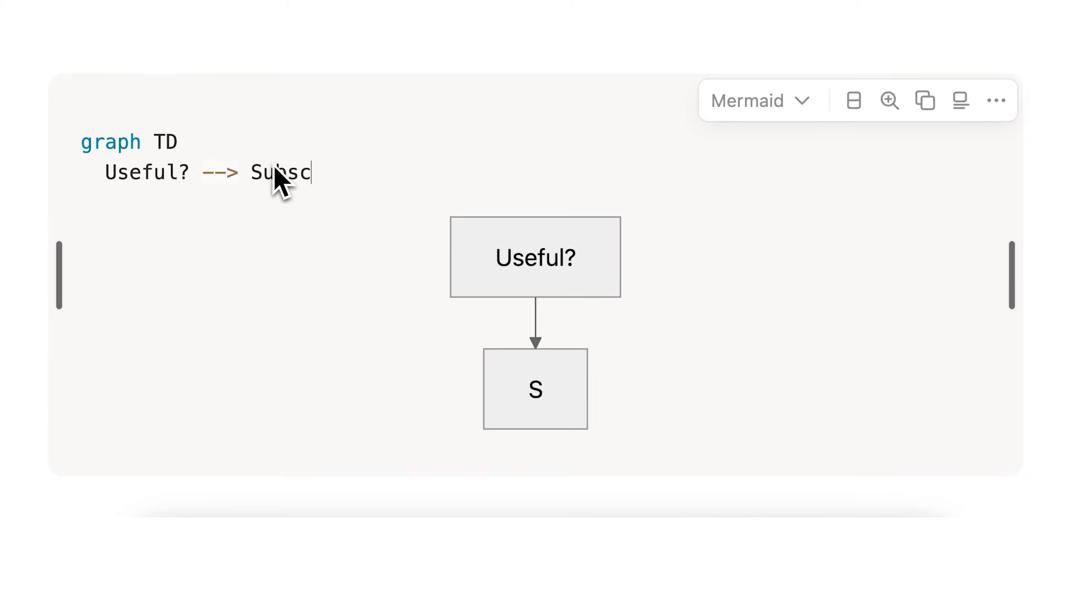
type("ribe")
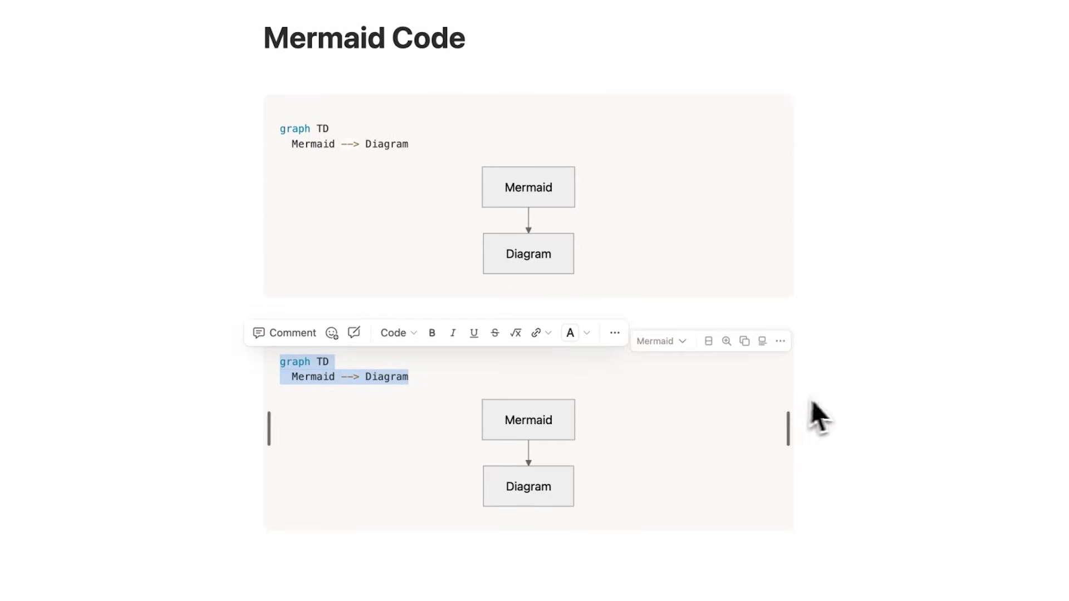
Paste the Example graph code into the second Mermaid block so it ends with '--> Example'.
left_click(820, 415)
mouse_move(527, 196)
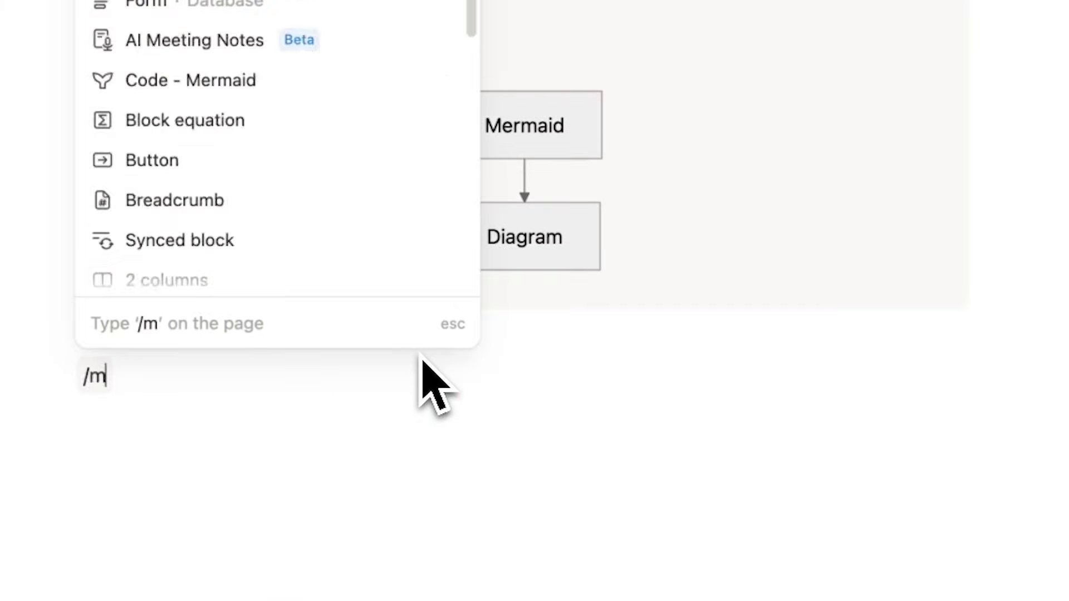
type("ermaid")
key("Return")
type("graph TD   Mermaid --> Diagram")
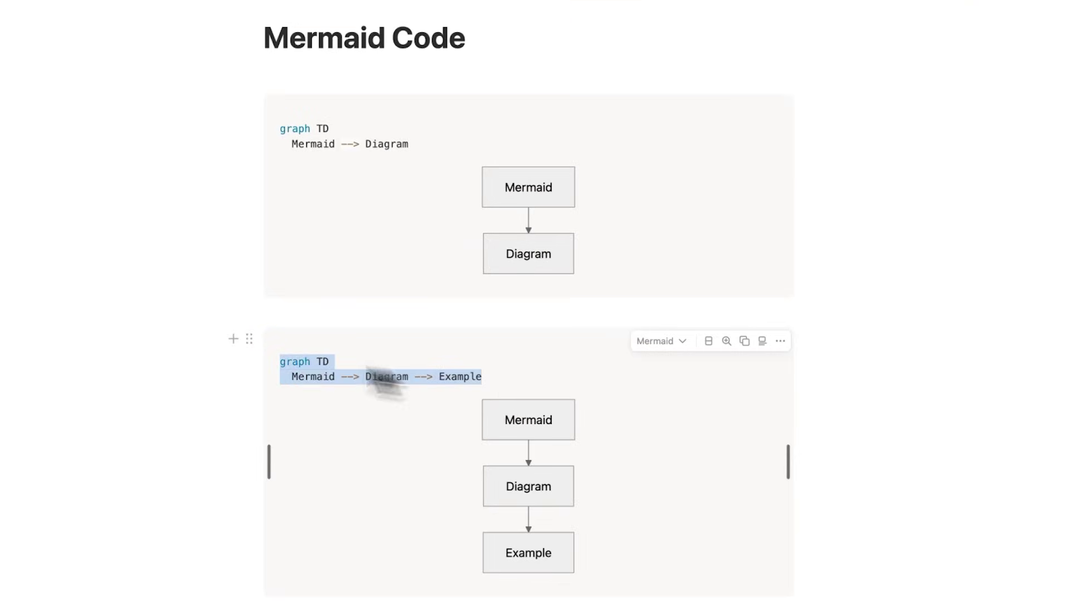
left_click_drag(517, 378, 297, 363)
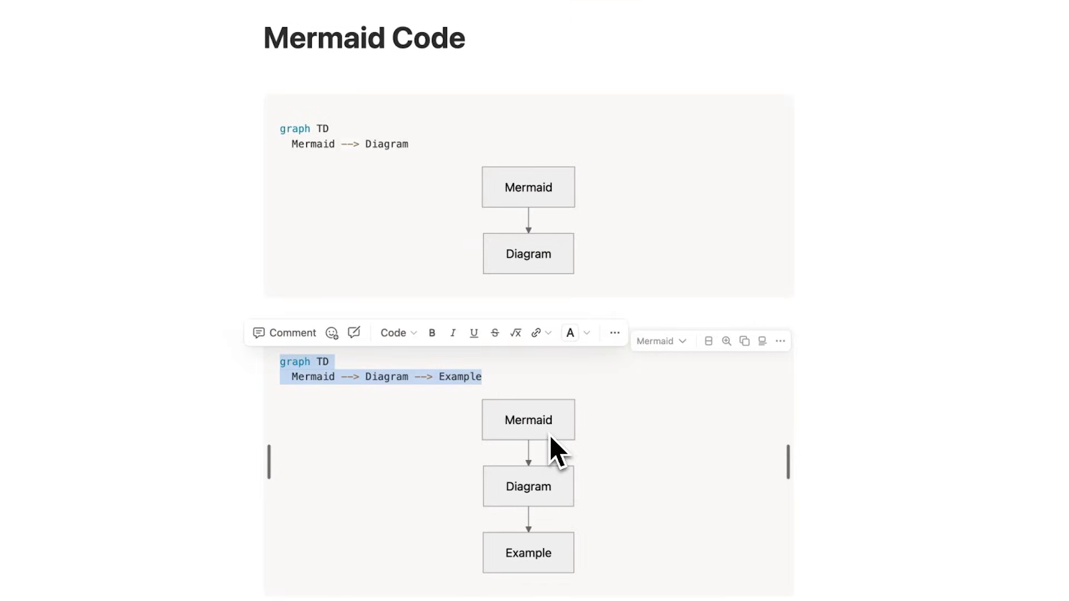
left_click(844, 394)
scroll(496, 322, "down", 3)
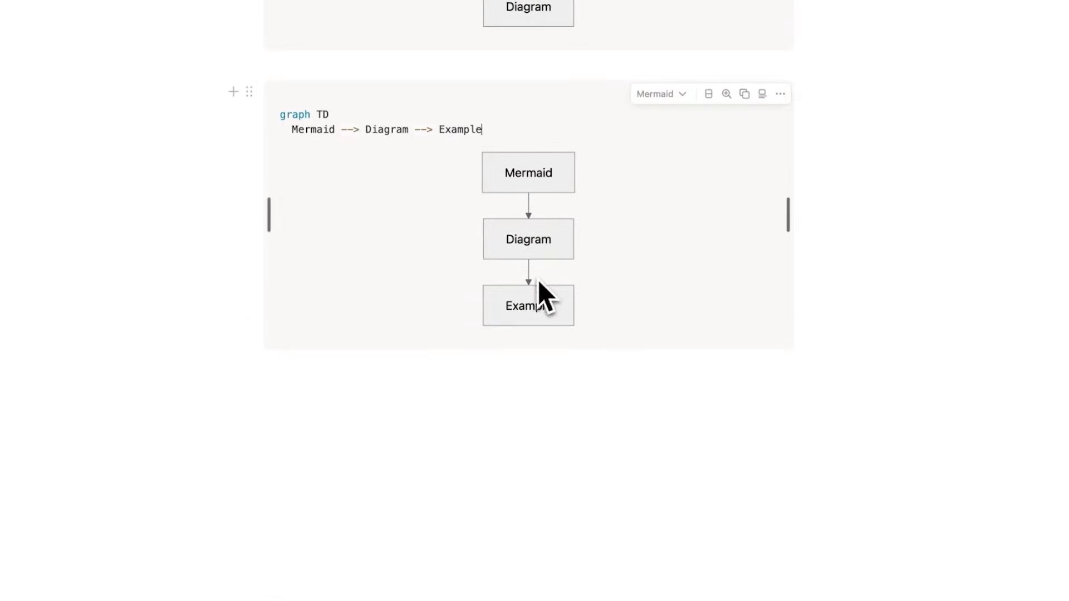
type("/")
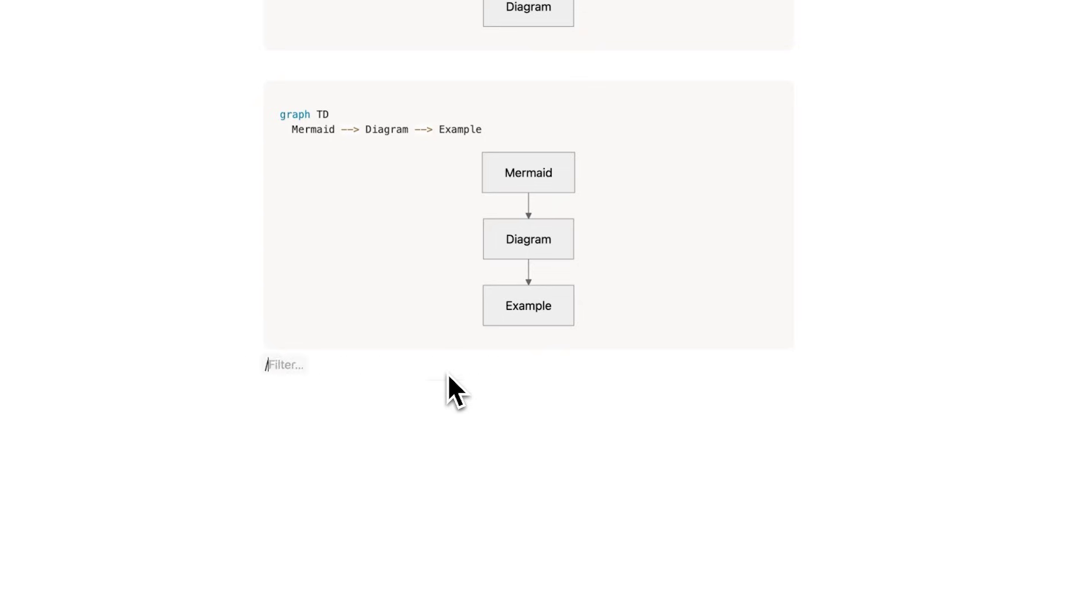
type("merm")
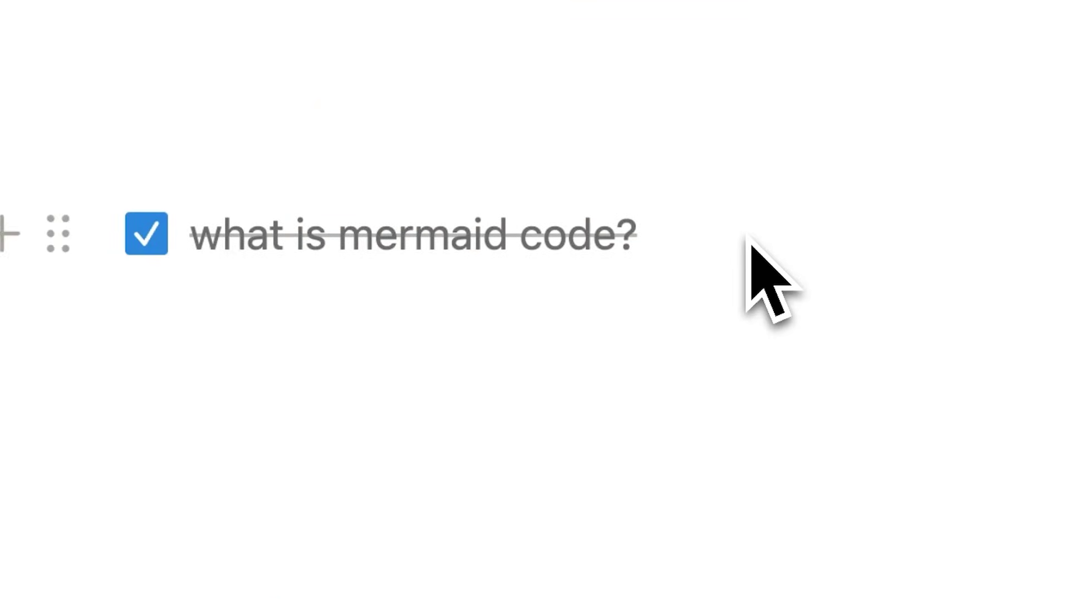
Start a new to-do below the checked 'what is mermaid code?' item.
key("Return")
type("what to make with mermaid cod")
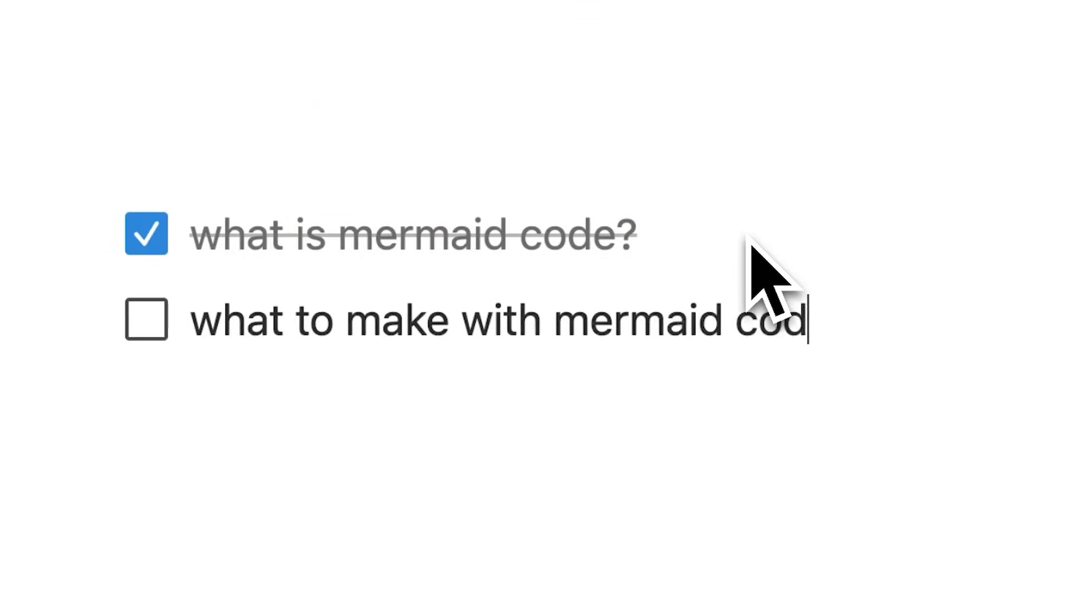
scroll(927, 305, "down", 5)
scroll(927, 305, "down", 2)
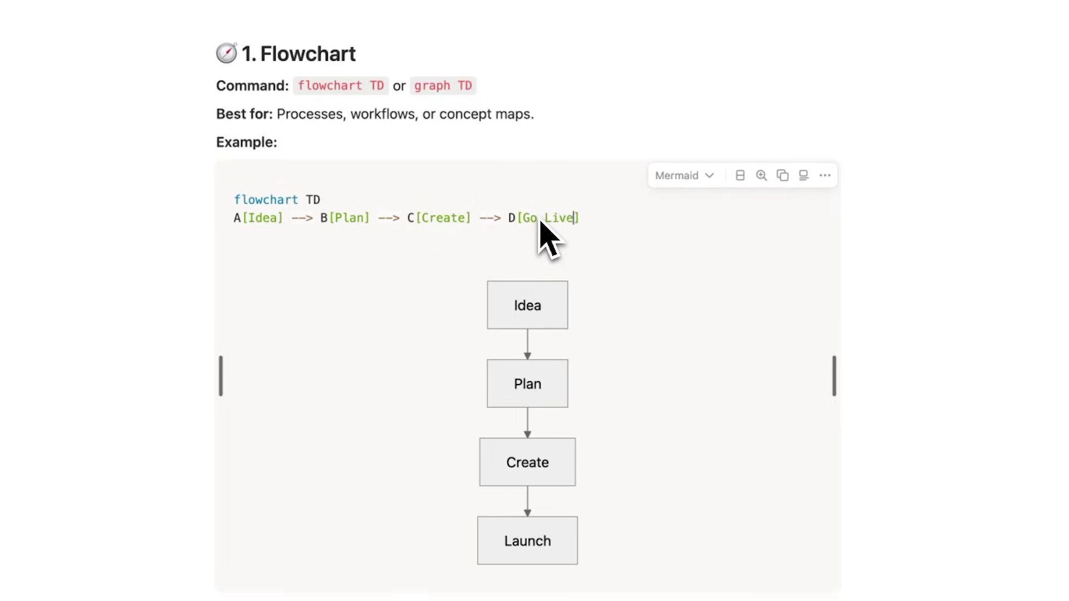
mouse_move(527, 542)
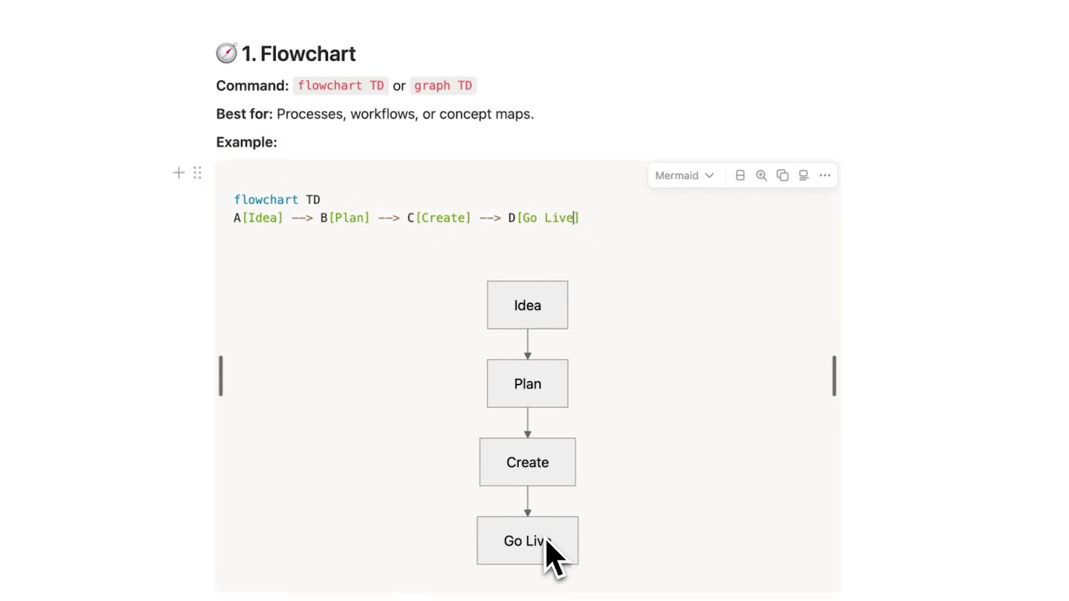
scroll(547, 553, "down", 10)
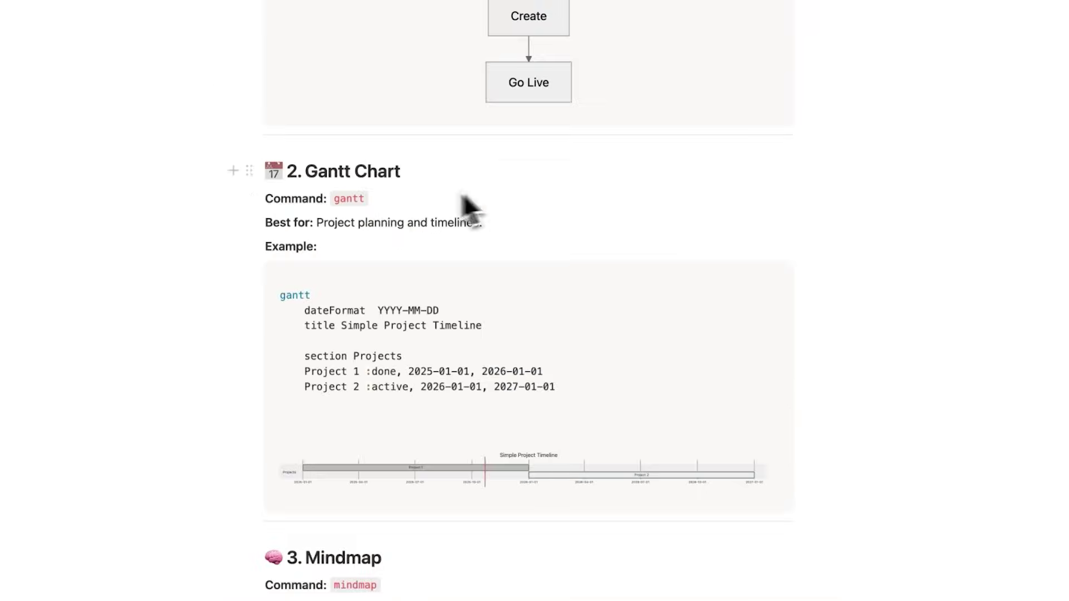
Change the Gantt start years to 2026 and 2027, checking the enlarged chart preview.
left_click(510, 467)
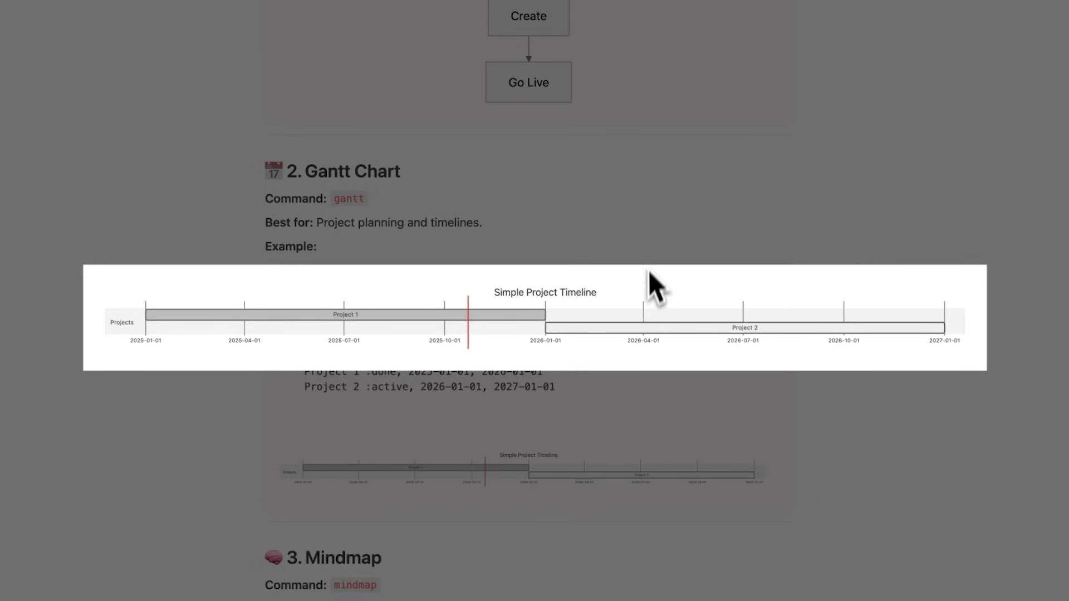
left_click(648, 231)
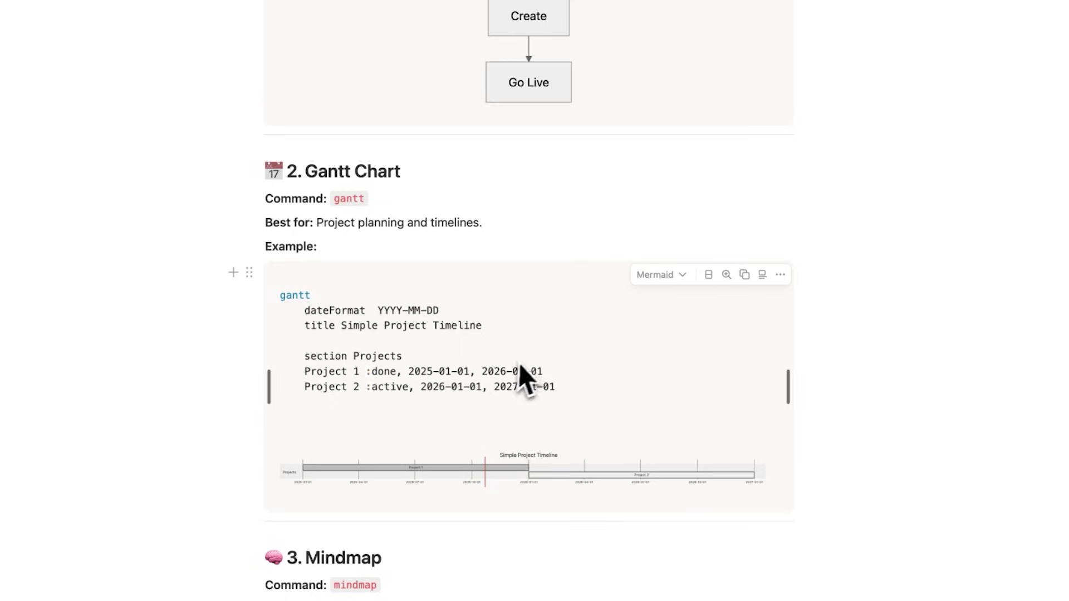
left_click(501, 459)
left_click(520, 201)
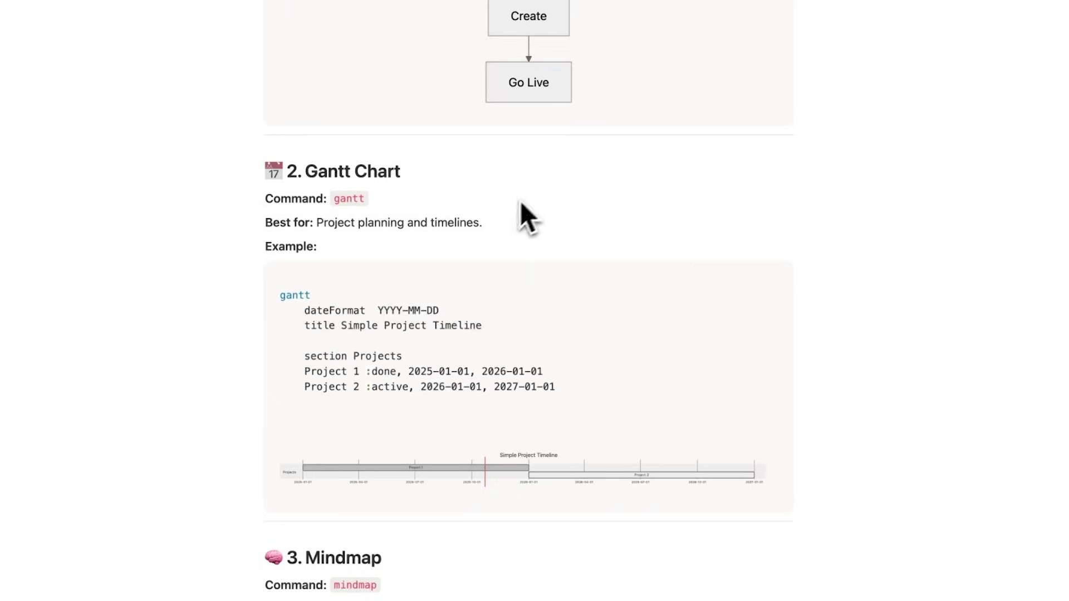
double_click(431, 373)
type("2026")
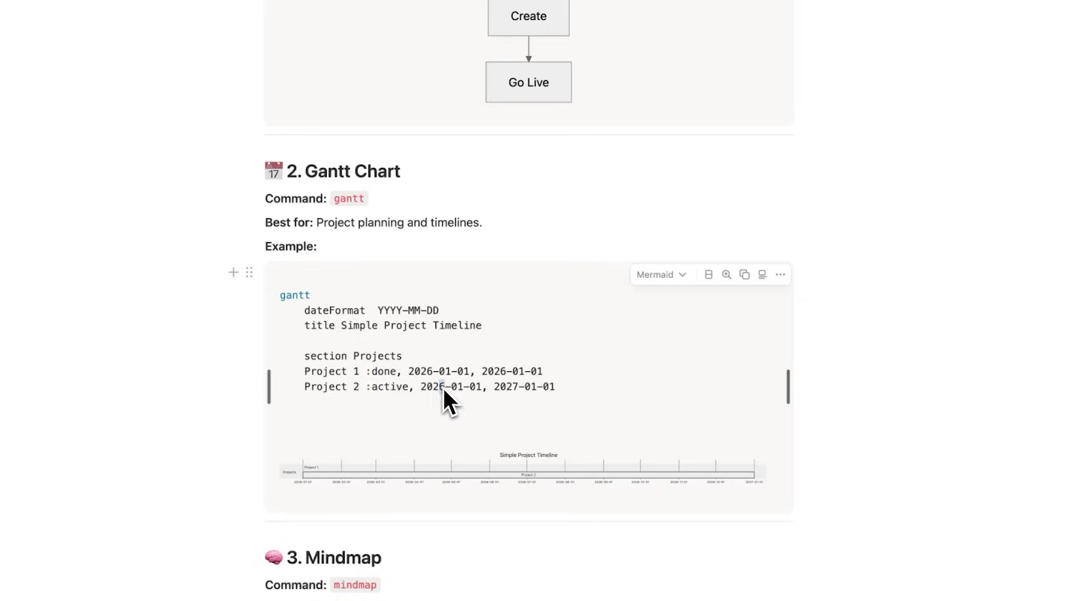
double_click(443, 387)
type("2027")
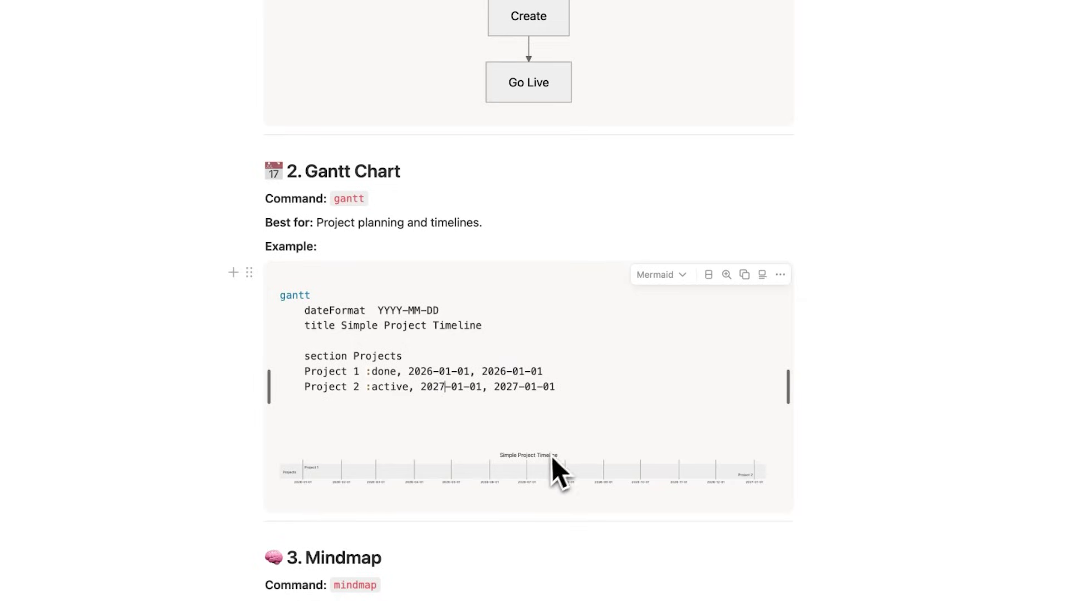
left_click(550, 459)
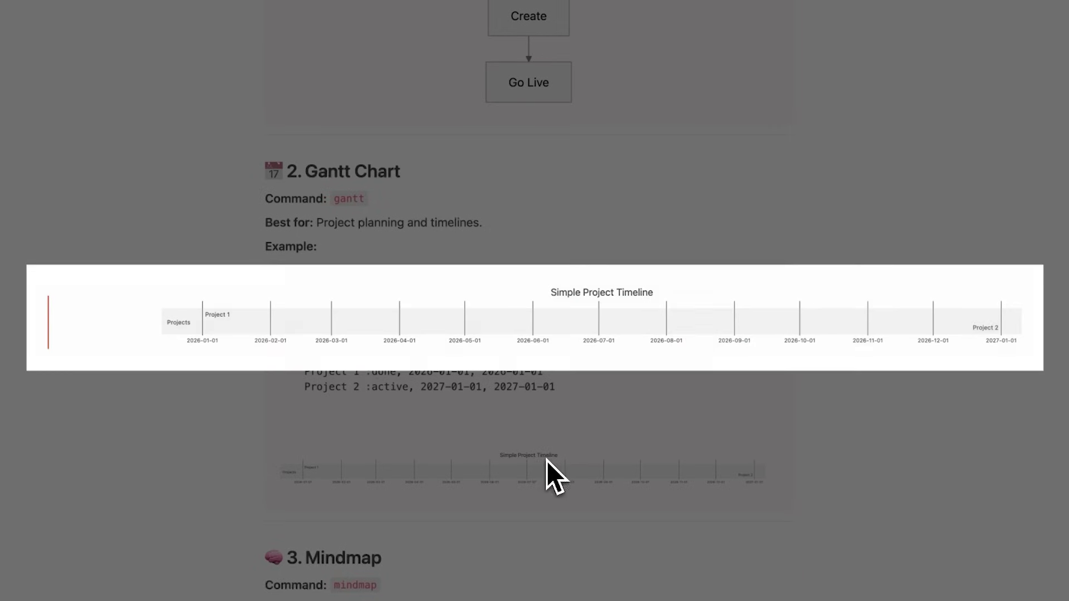
left_click(836, 181)
scroll(836, 181, "down", 5)
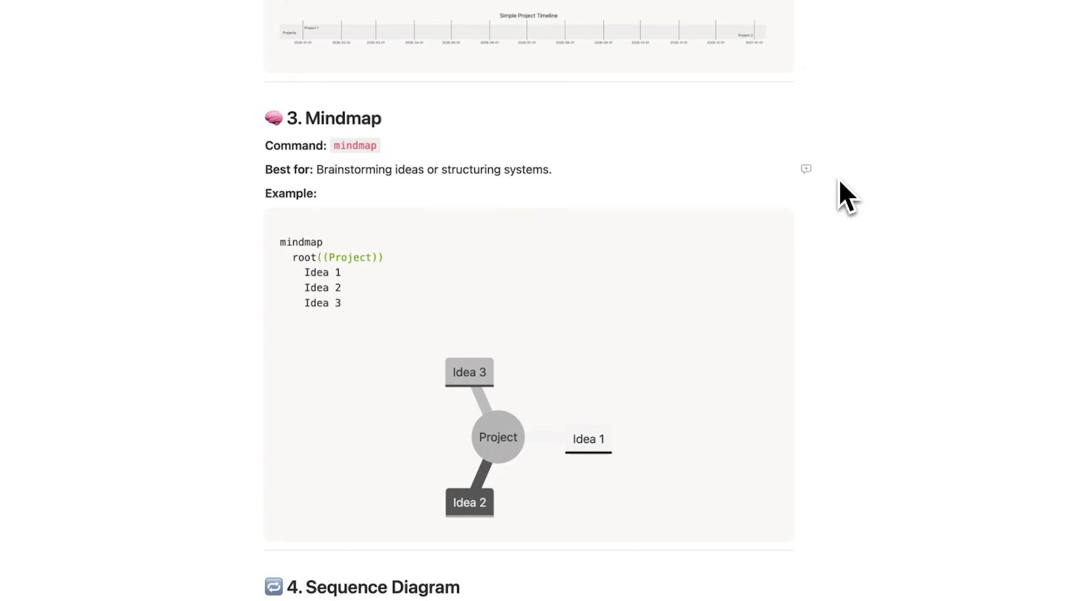
mouse_move(379, 317)
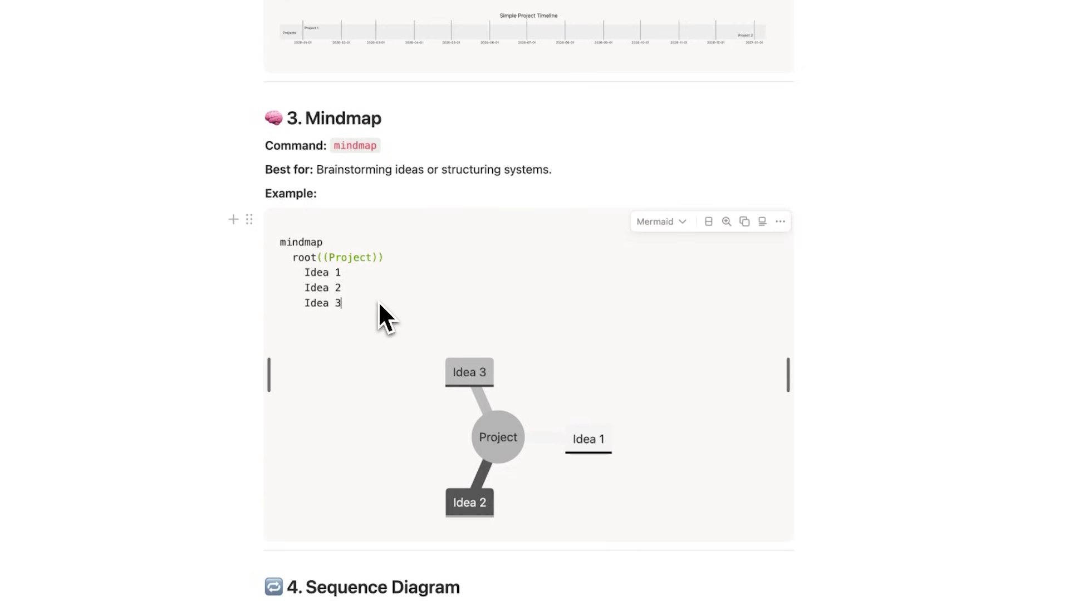
Add a 'root (Idea 4)' line below Idea 3 with an indented 'idea 5' child.
left_click(380, 318)
key("Return")
type("root Idea 4")
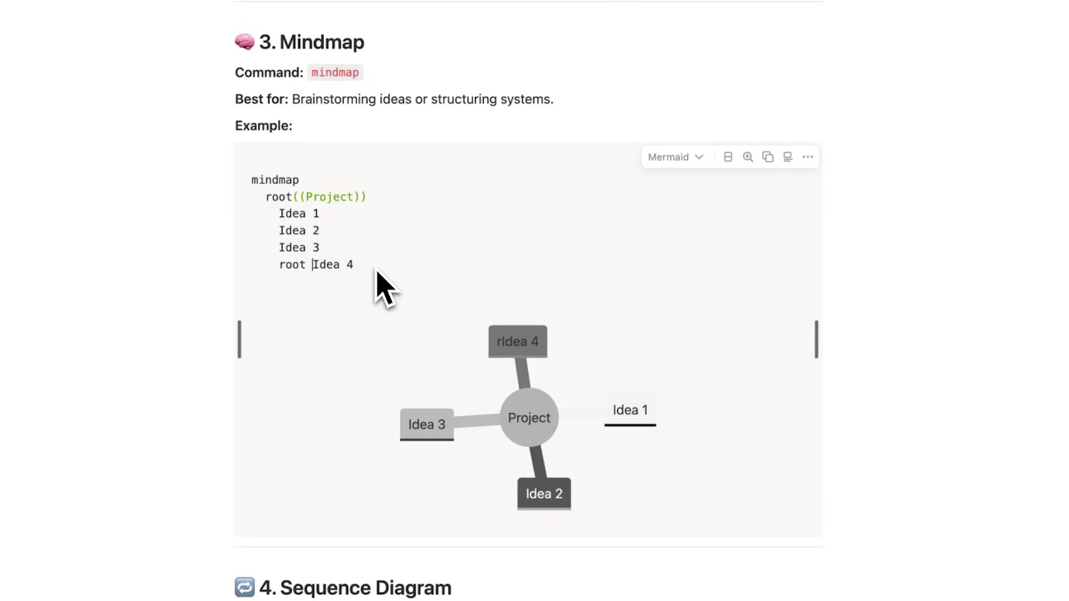
type("(")
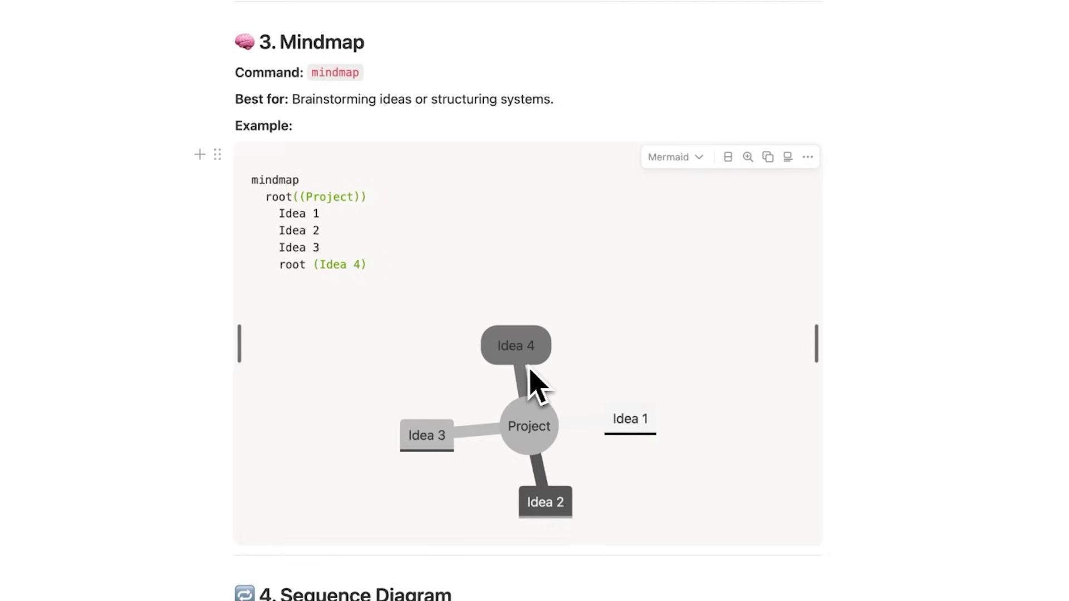
key("Return")
type("idea 5")
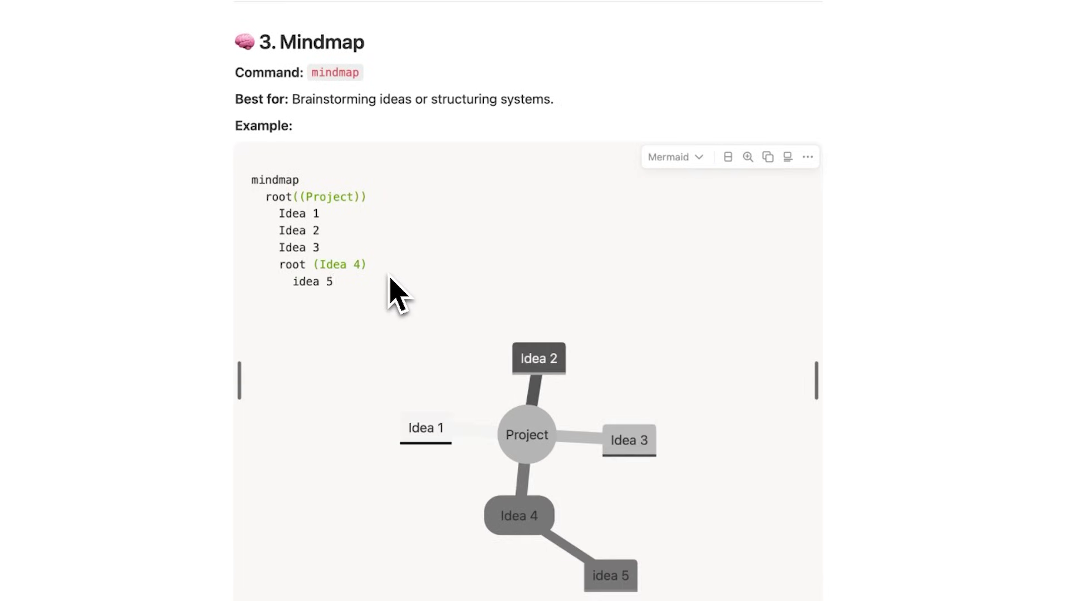
scroll(524, 453, "down", 2)
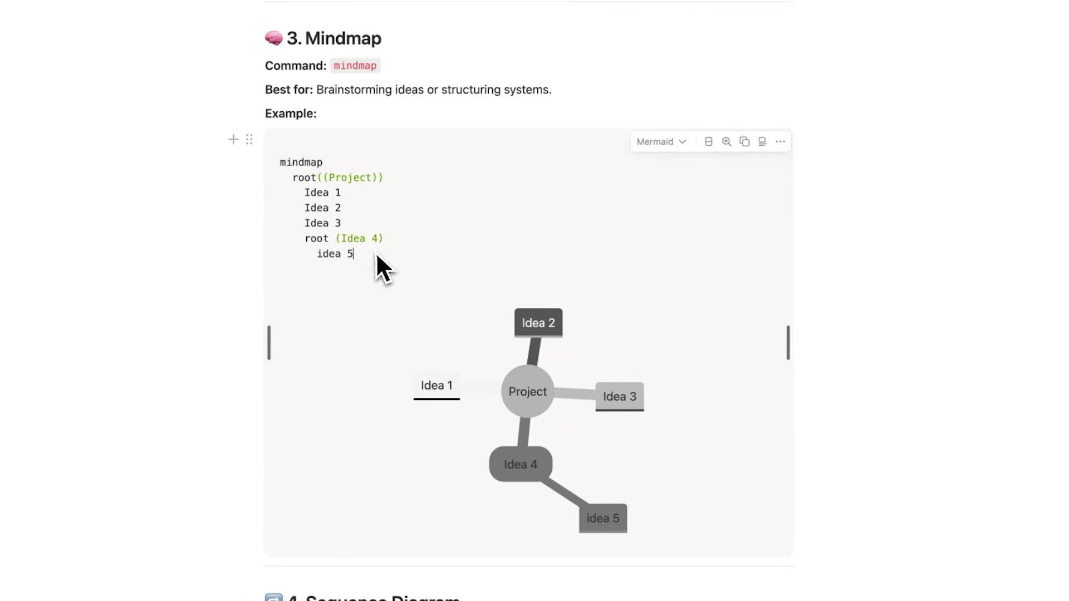
left_click_drag(378, 256, 270, 164)
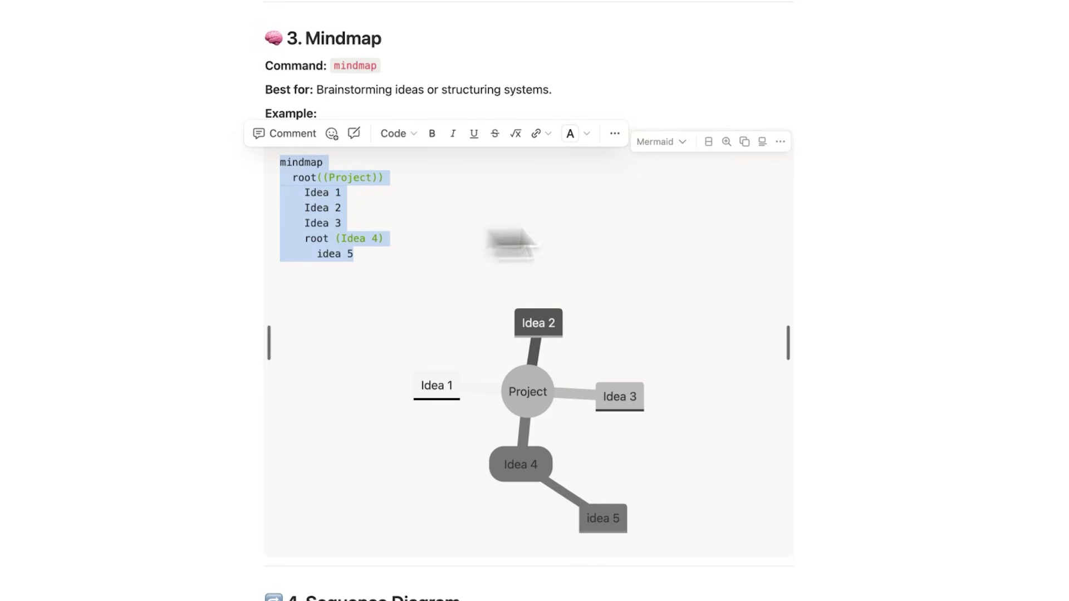
scroll(509, 242, "down", 10)
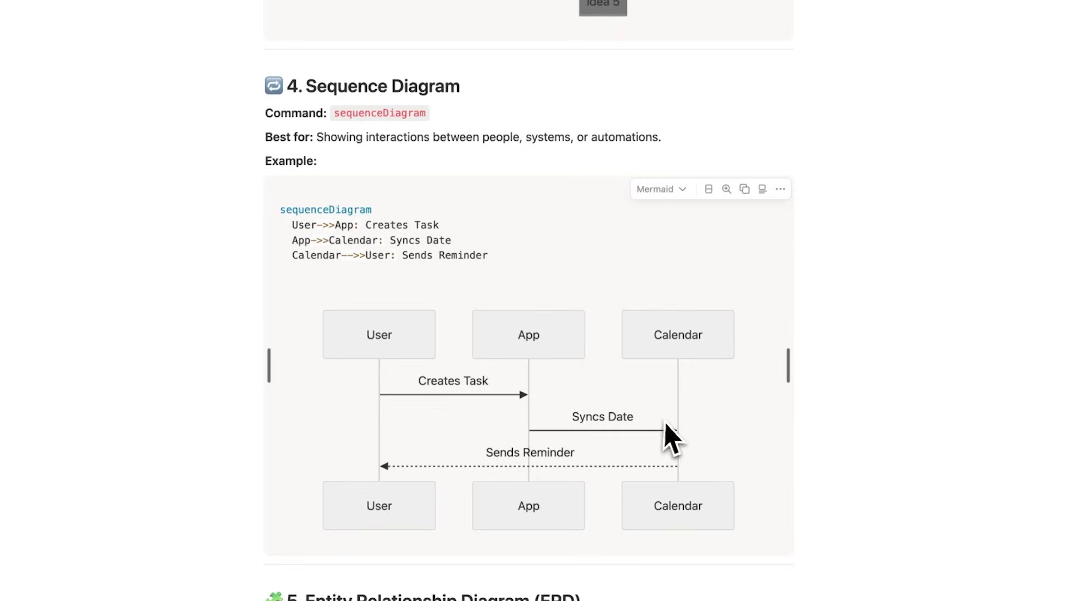
left_click(241, 246)
left_click_drag(409, 93, 312, 85)
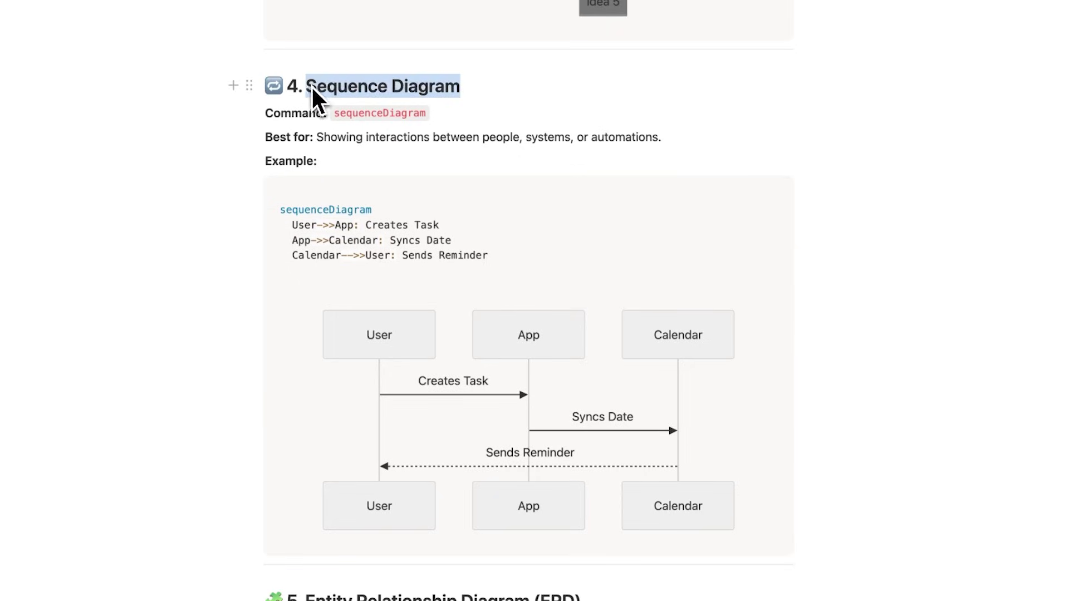
left_click(518, 91)
scroll(617, 196, "down", 3)
scroll(618, 196, "down", 5)
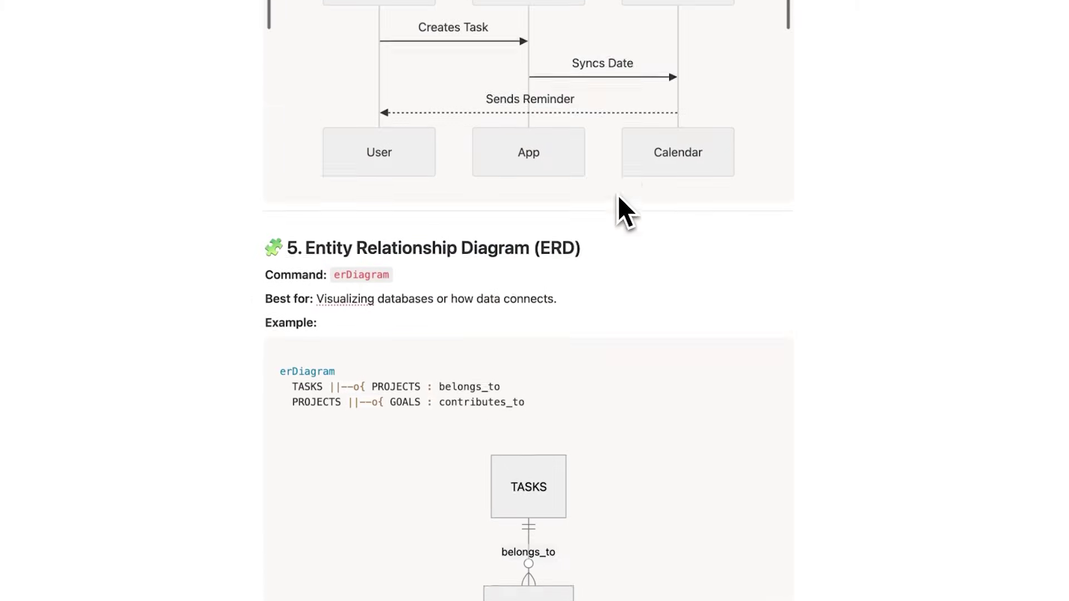
scroll(632, 221, "down", 1)
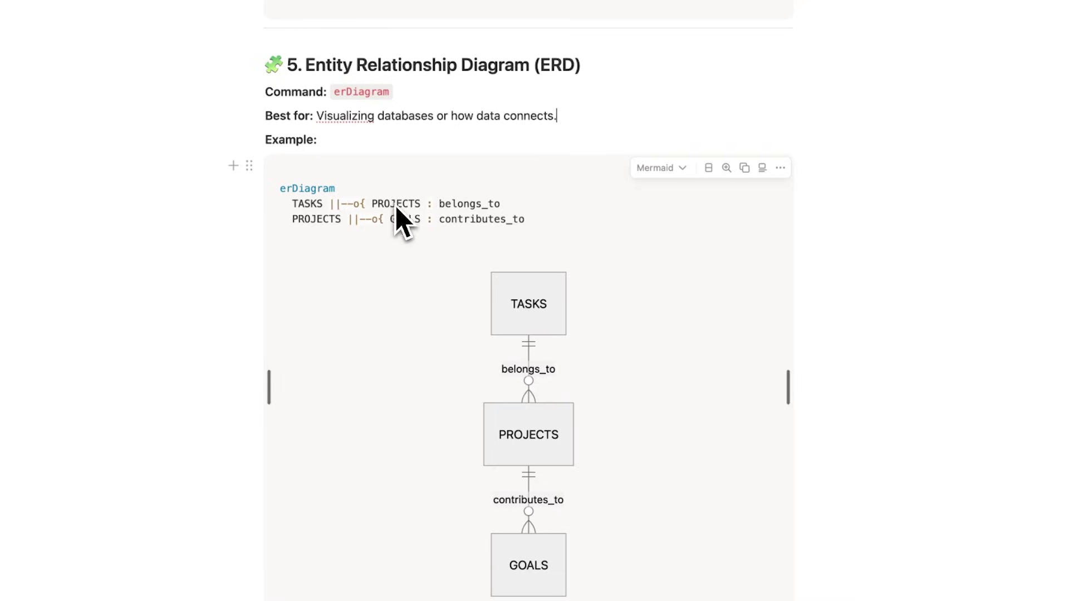
Rename PROJECTS to Goals in the TASKS relationship and delete the PROJECTS relationship line.
double_click(410, 206)
type("Go")
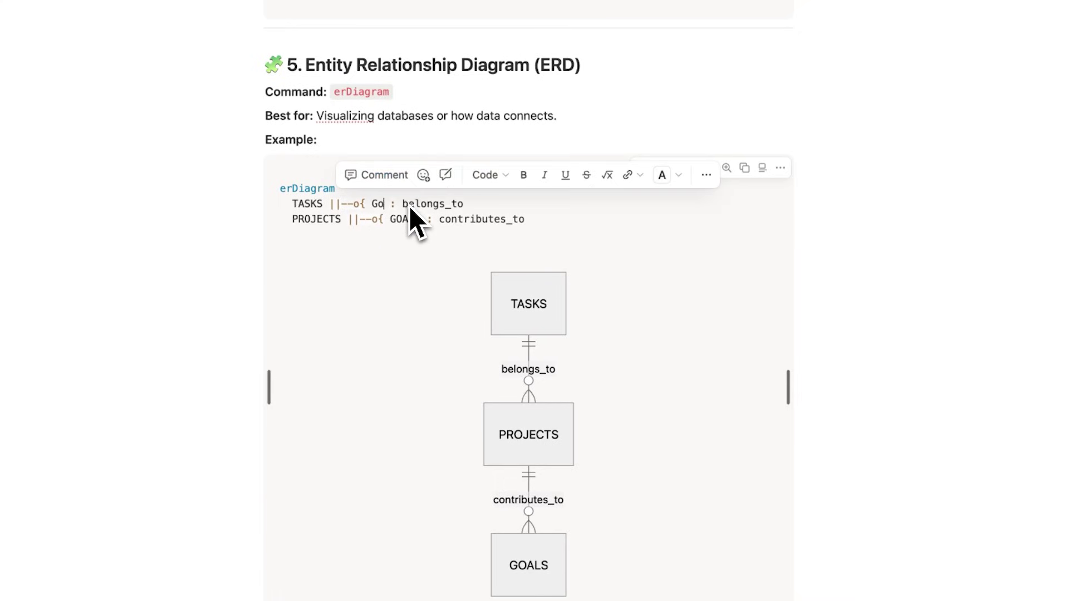
type("als")
left_click_drag(546, 224, 295, 219)
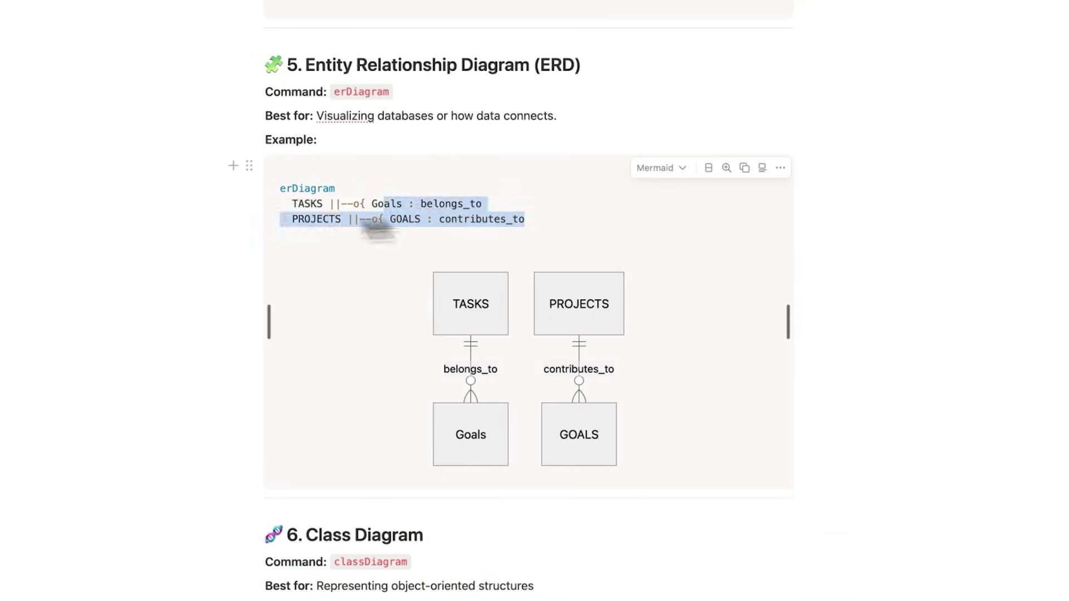
key("BackSpace")
key("BackSpace")
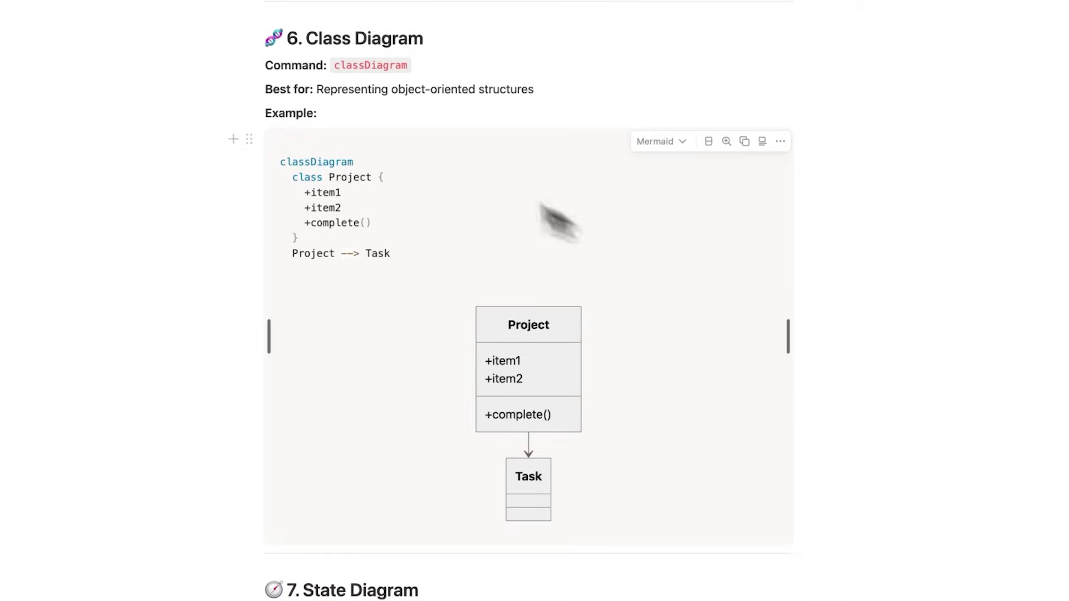
left_click_drag(323, 100, 268, 45)
left_click(505, 101)
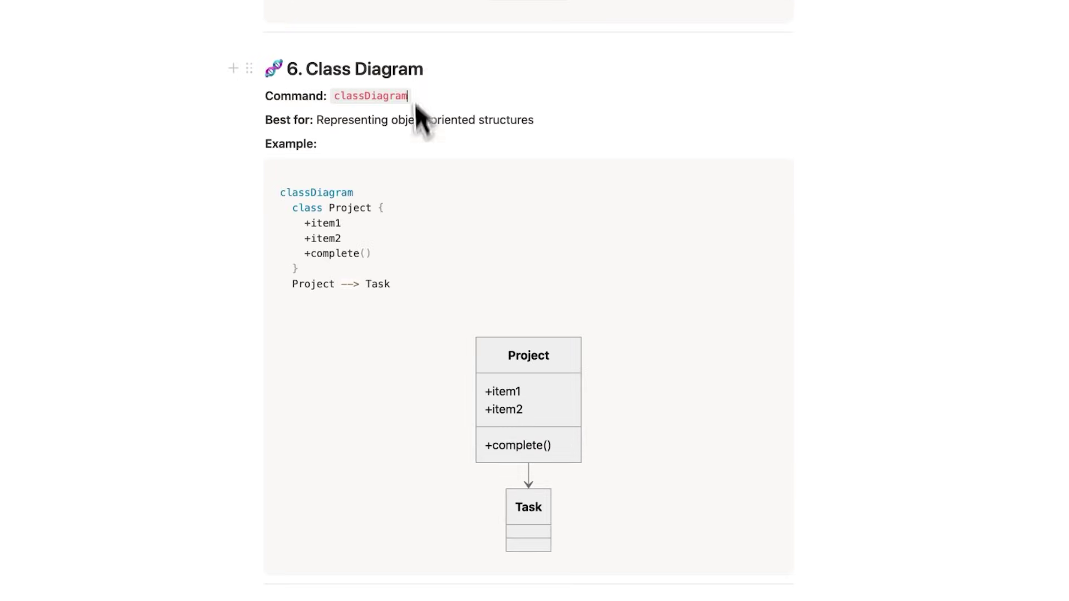
left_click_drag(415, 103, 268, 71)
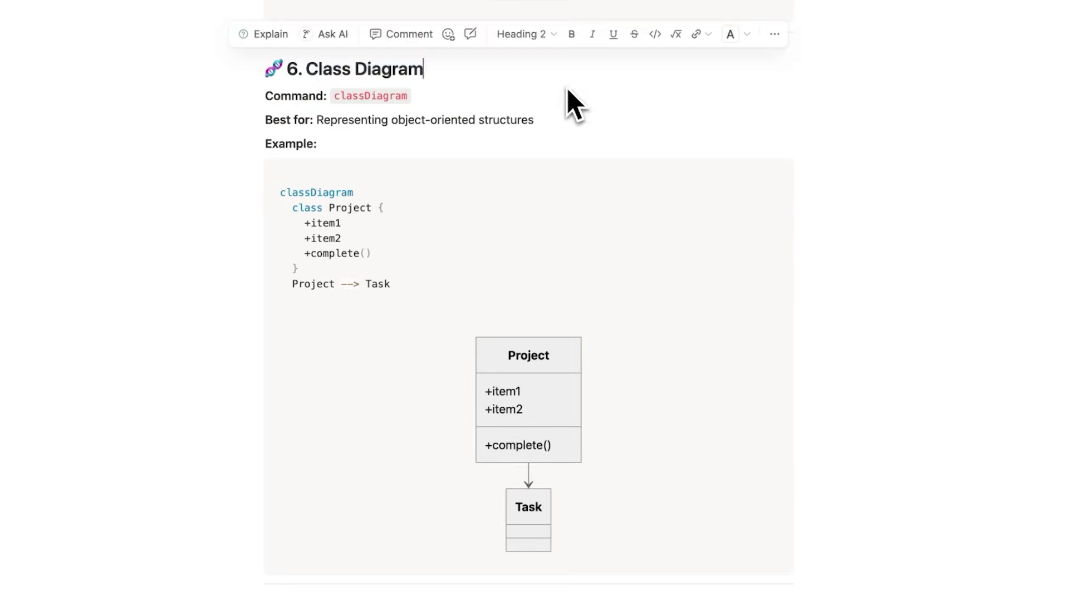
scroll(596, 136, "down", 5)
scroll(596, 135, "down", 5)
scroll(596, 137, "down", 2)
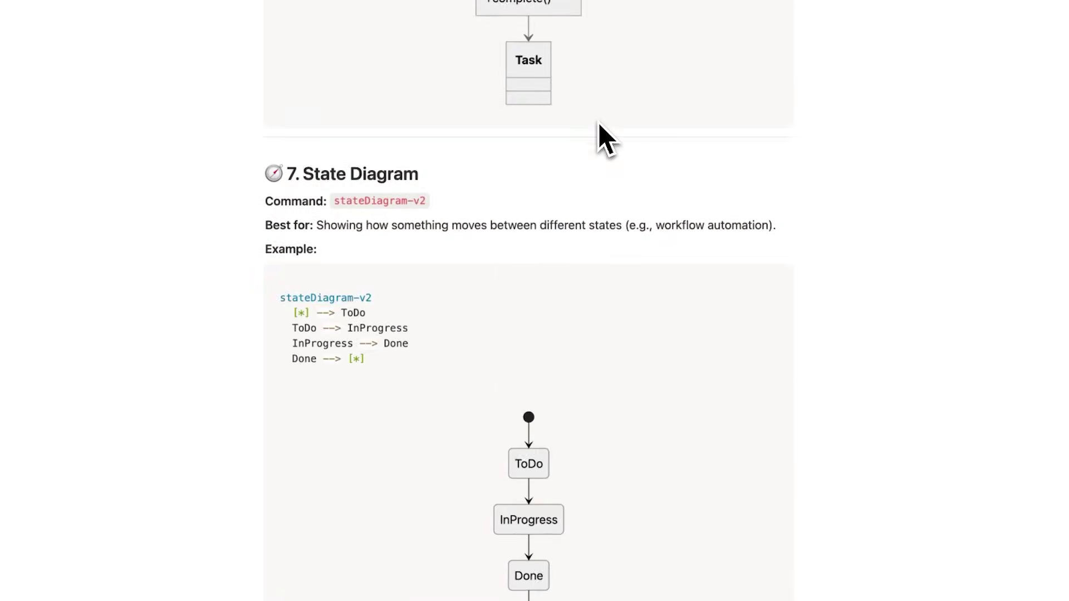
scroll(604, 207, "up", 5)
scroll(609, 215, "up", 5)
scroll(609, 215, "up", 5)
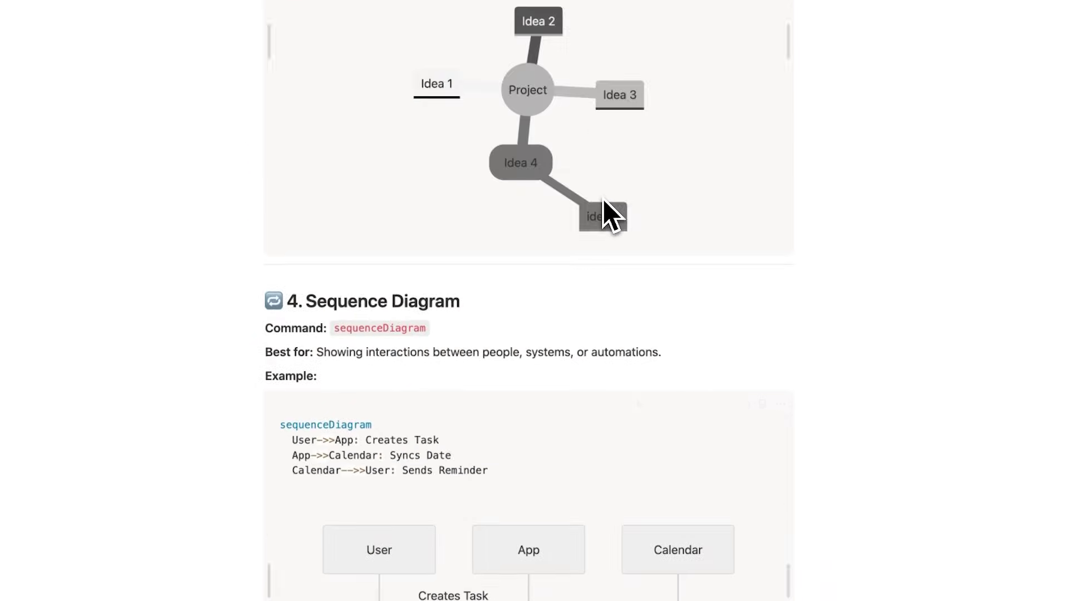
scroll(609, 215, "up", 5)
scroll(604, 201, "down", 5)
scroll(604, 201, "down", 5)
scroll(603, 201, "down", 5)
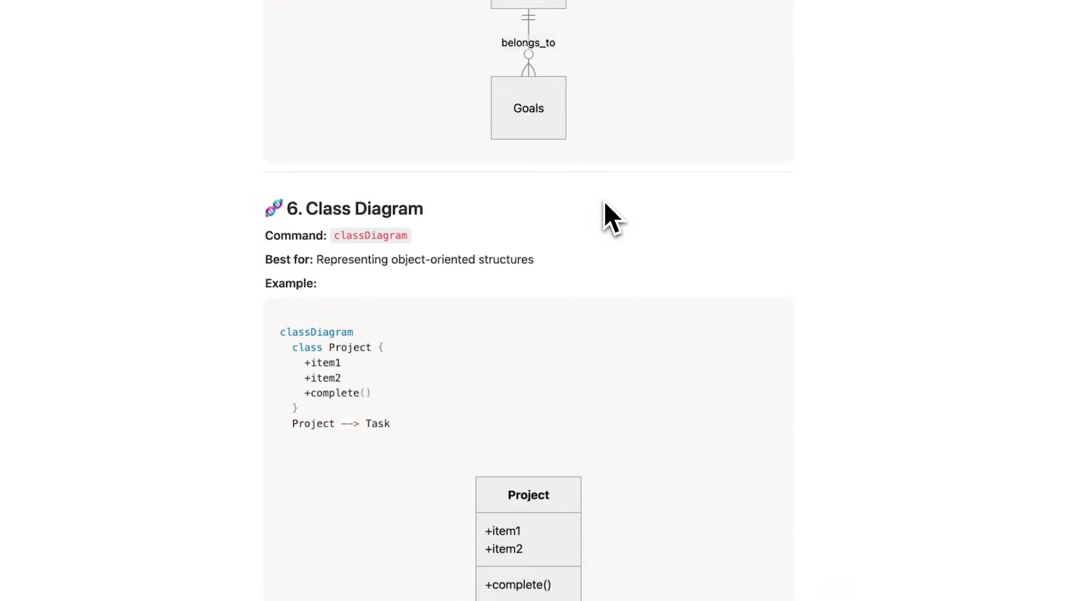
scroll(603, 201, "down", 2)
scroll(603, 201, "down", 5)
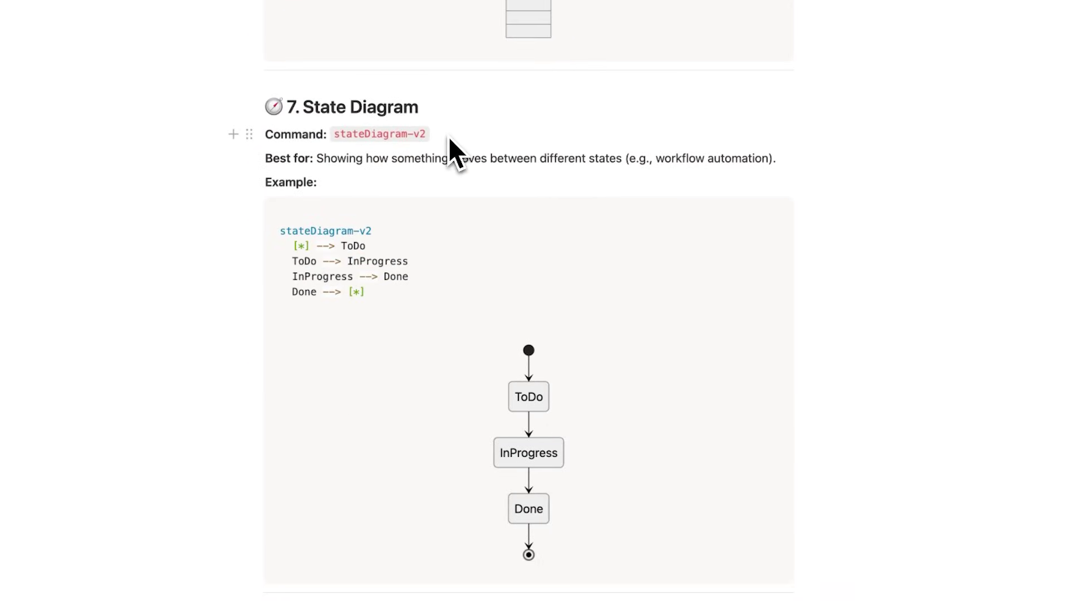
scroll(368, 247, "down", 1)
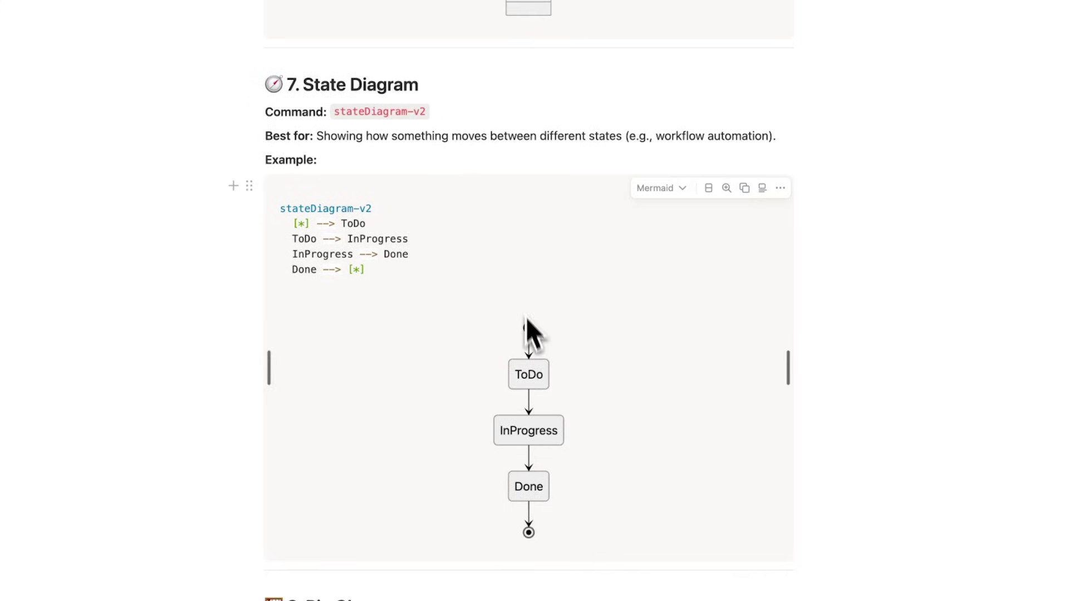
left_click_drag(300, 224, 368, 227)
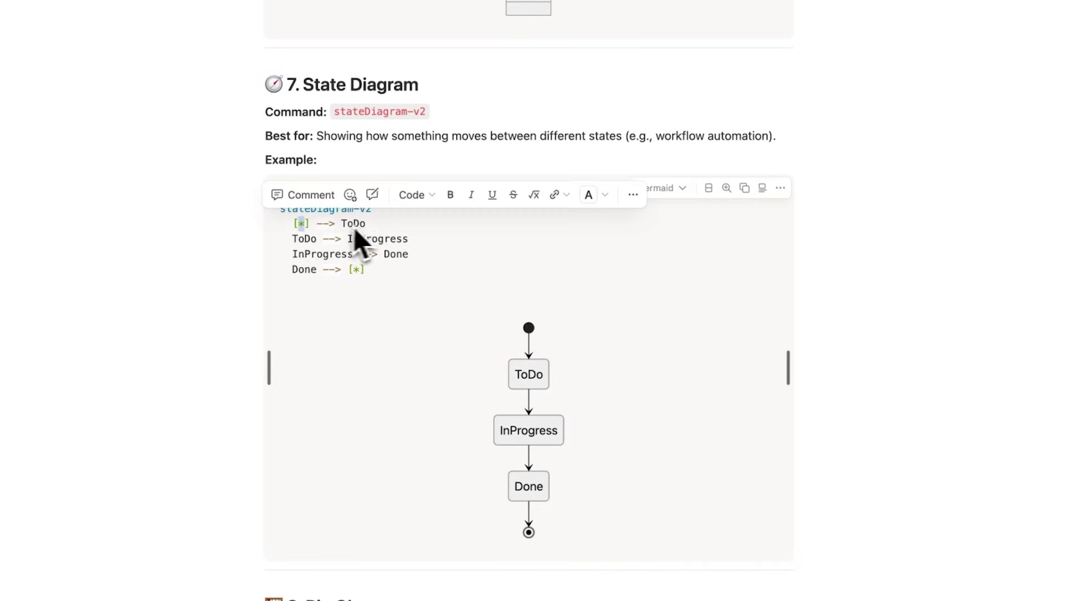
left_click(368, 226)
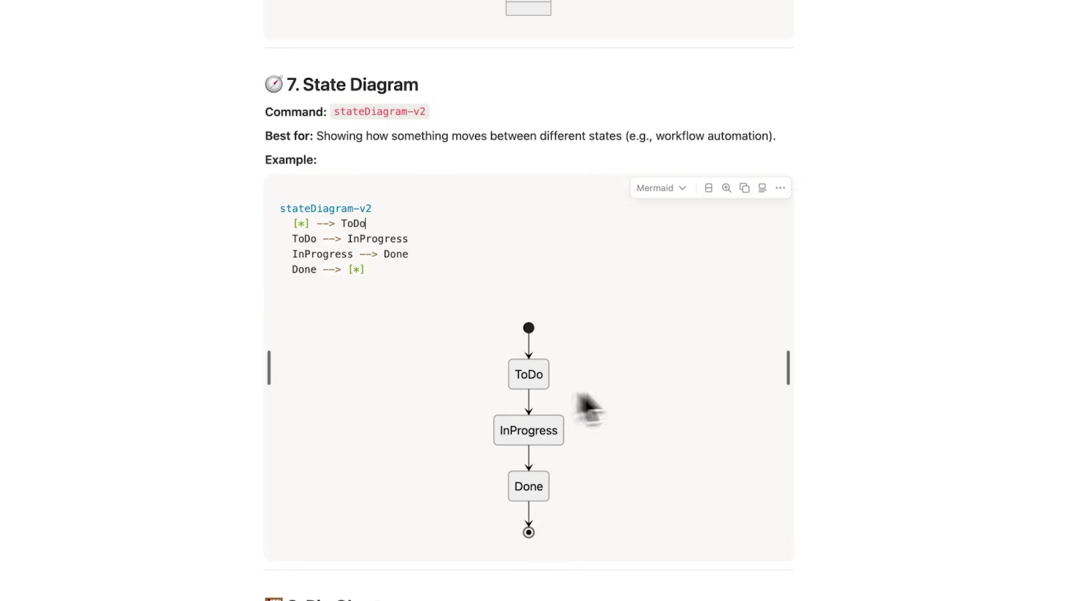
scroll(739, 288, "up", 3)
scroll(721, 298, "up", 7)
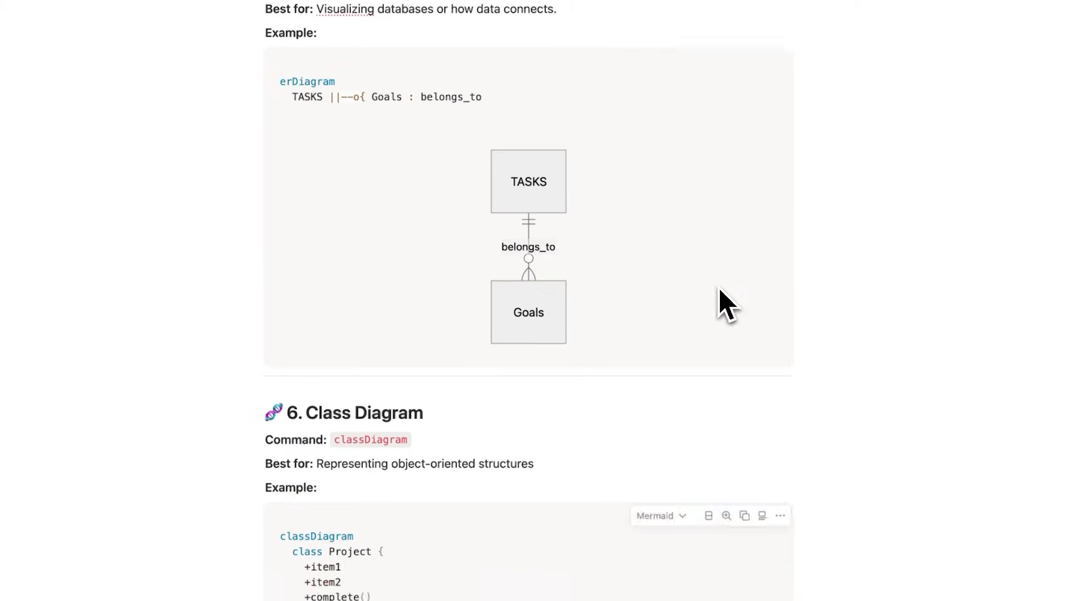
scroll(720, 306, "up", 1)
scroll(609, 215, "up", 3)
scroll(575, 340, "up", 5)
scroll(426, 385, "down", 1)
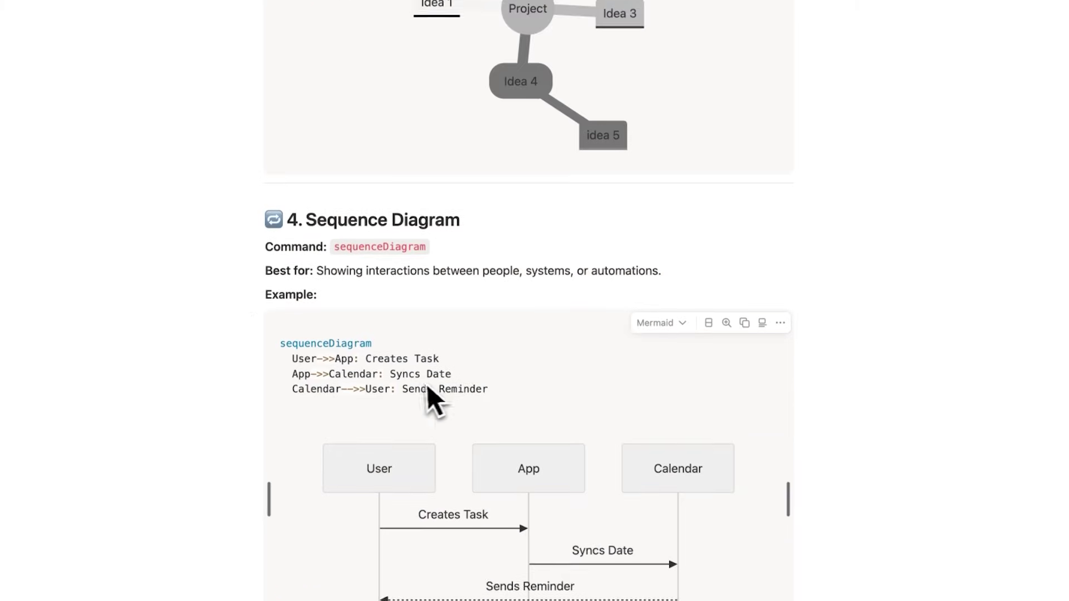
scroll(573, 394, "down", 3)
scroll(576, 391, "down", 6)
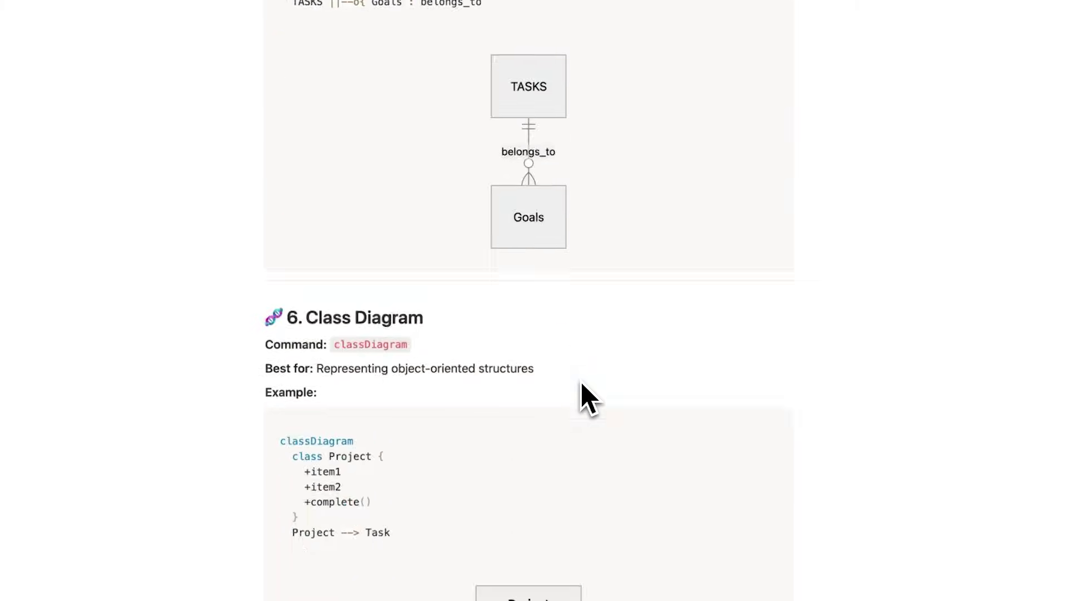
scroll(579, 389, "down", 7)
scroll(583, 377, "down", 8)
scroll(582, 377, "down", 2)
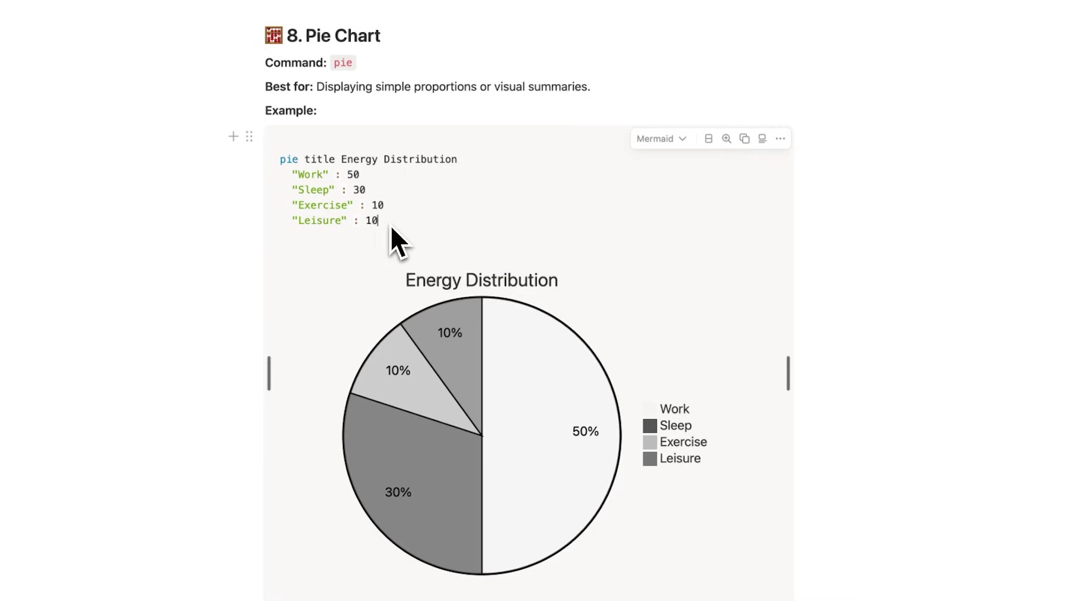
Cut the pie chart's Exercise value from 10 down to 1.
left_click_drag(390, 225, 282, 163)
left_click_drag(383, 221, 282, 160)
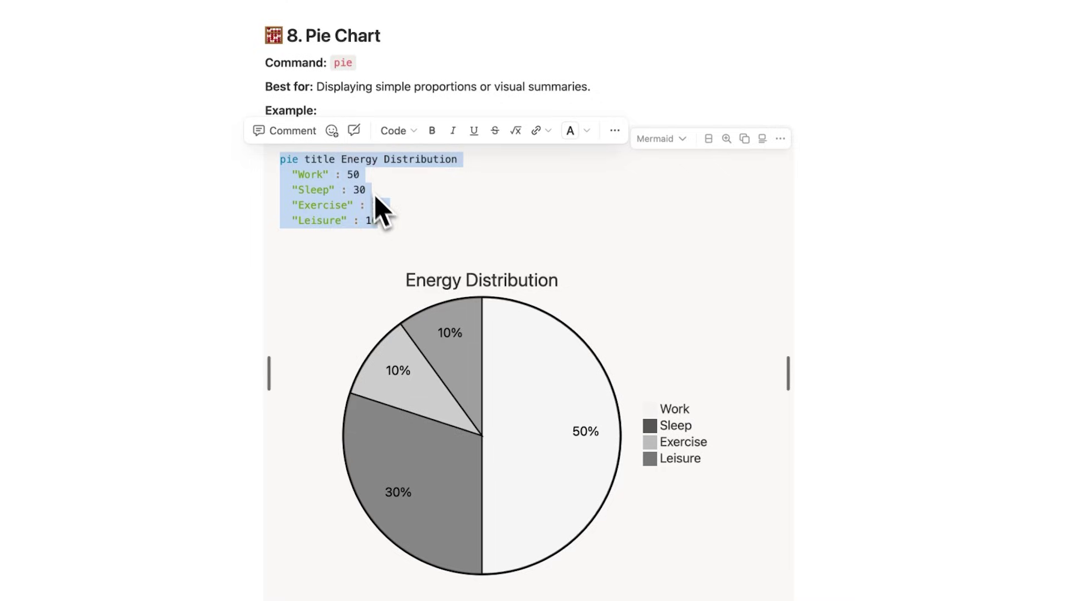
left_click(385, 205)
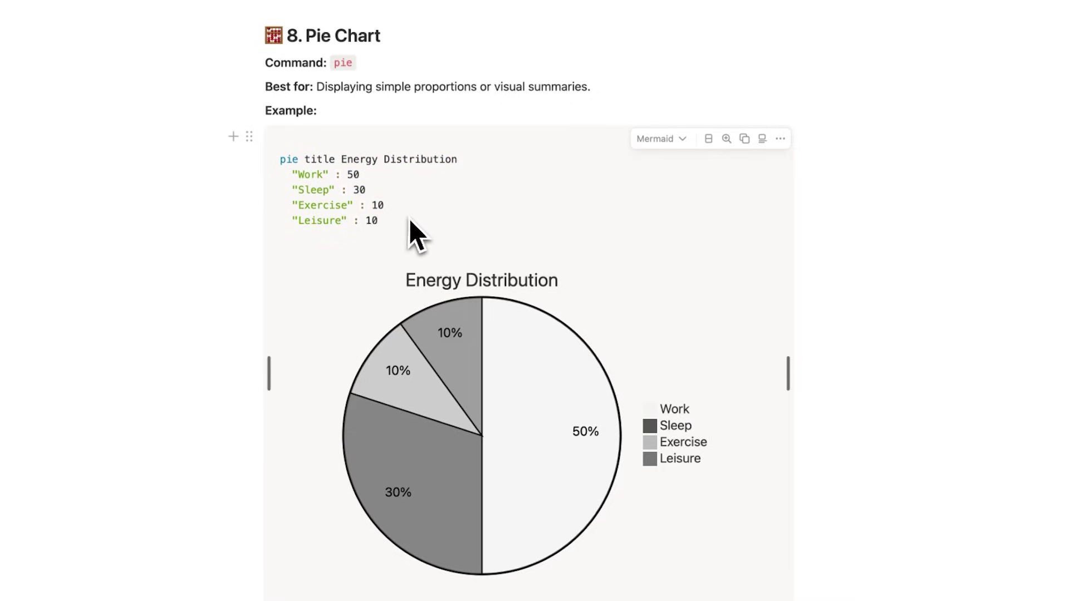
left_click_drag(376, 207, 378, 207)
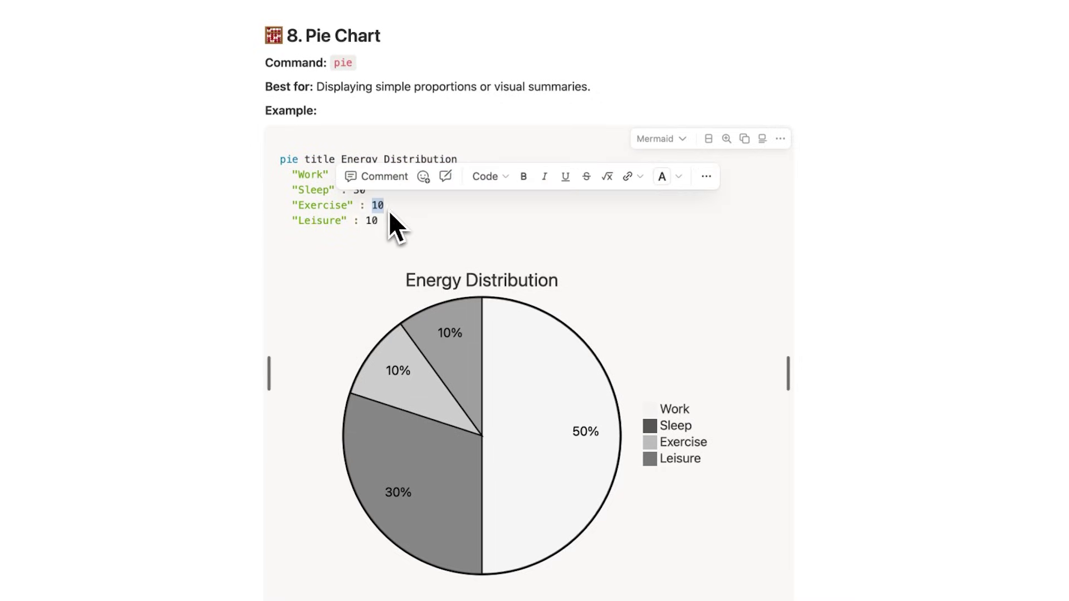
left_click(402, 212)
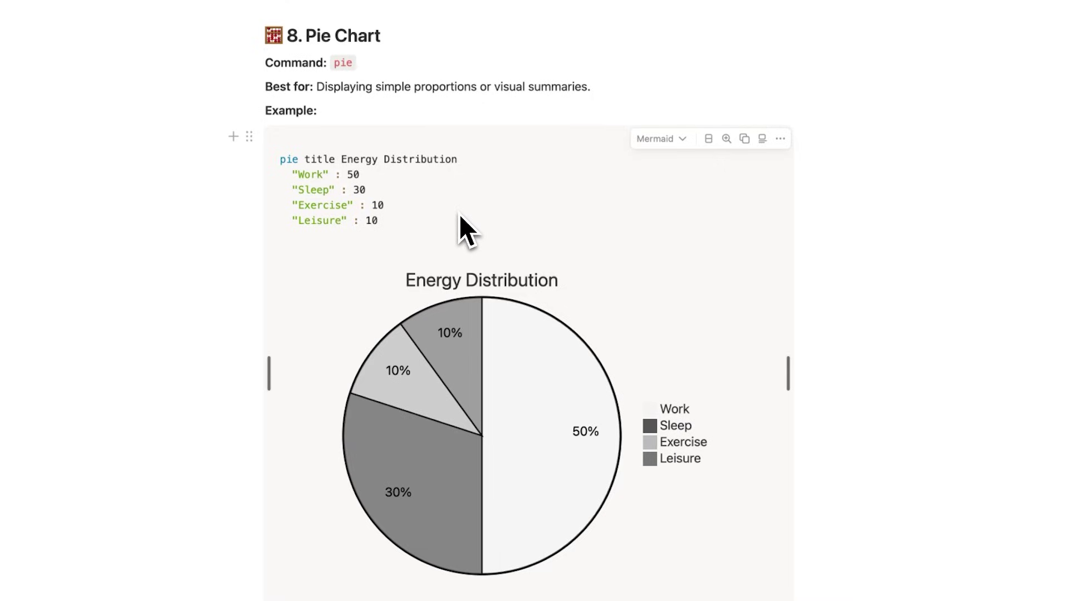
key("BackSpace")
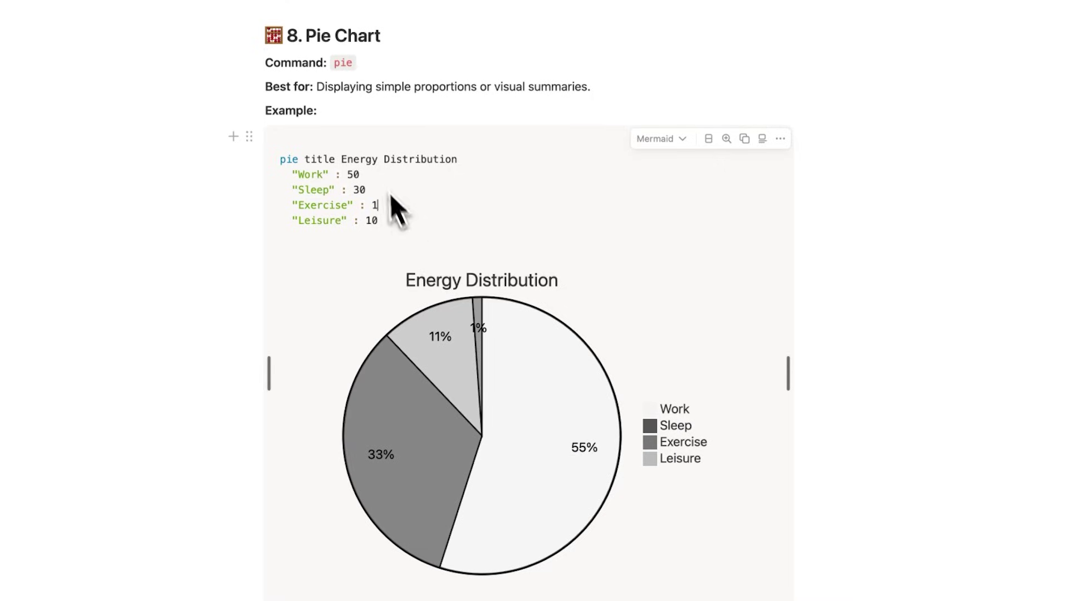
left_click(360, 175)
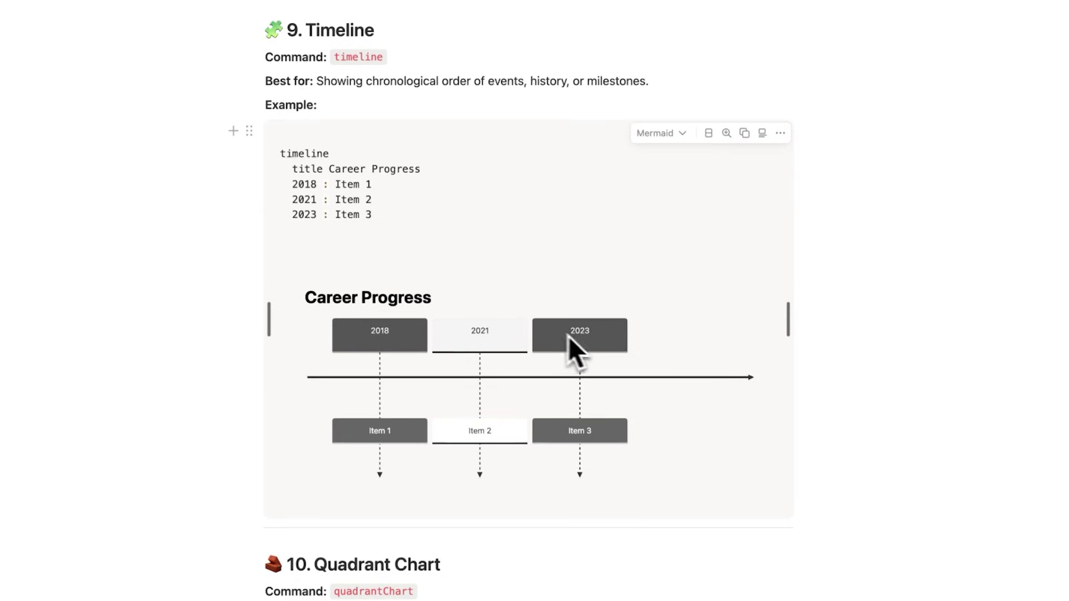
scroll(588, 214, "down", 1)
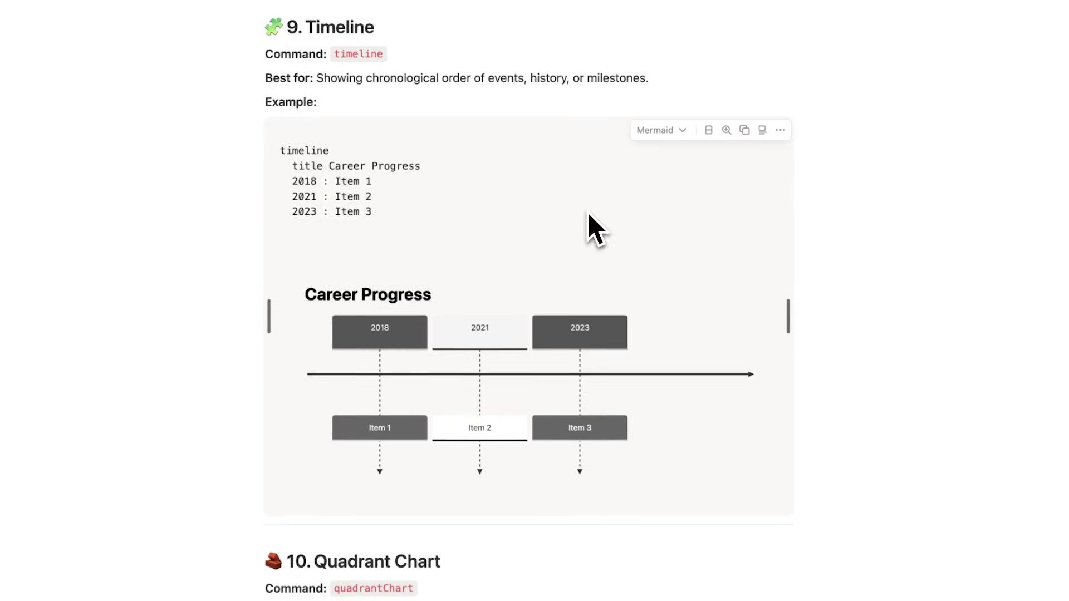
scroll(590, 214, "down", 3)
scroll(591, 220, "down", 2)
scroll(591, 219, "down", 2)
scroll(593, 209, "down", 3)
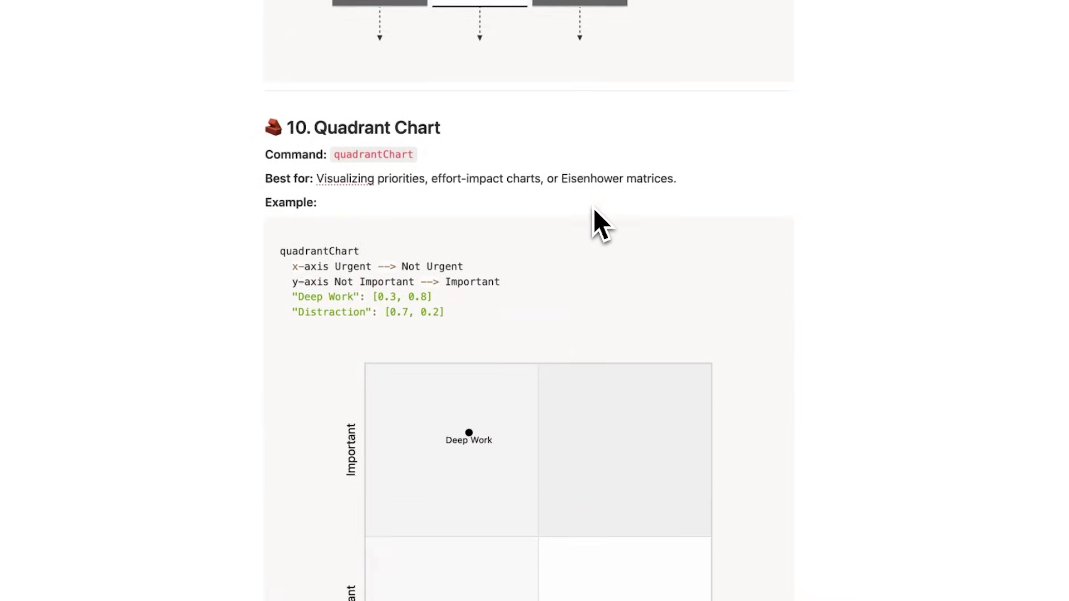
scroll(593, 209, "down", 1)
scroll(592, 209, "down", 2)
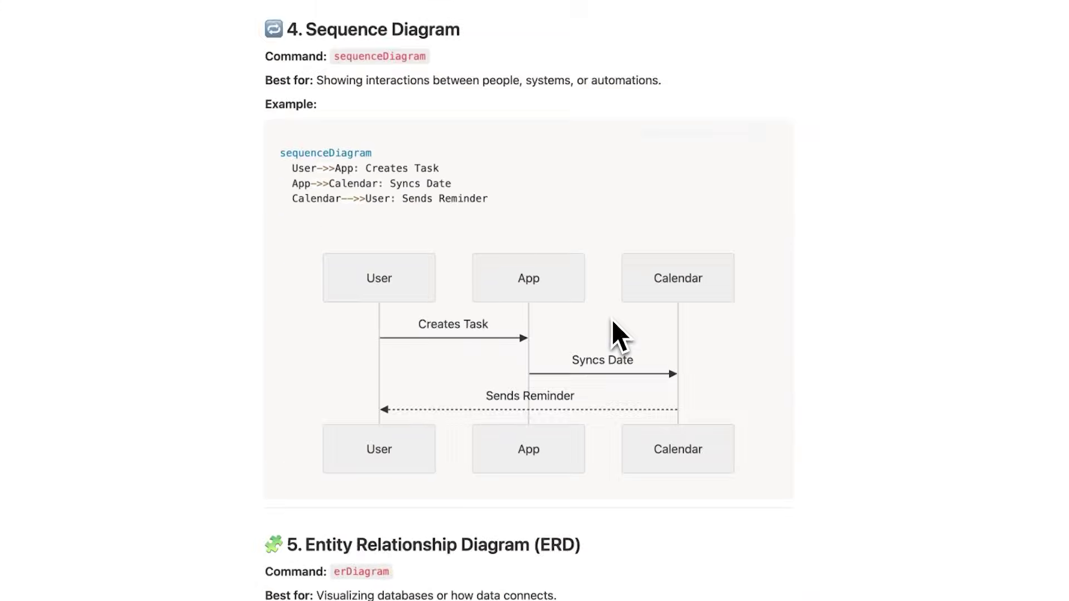
scroll(612, 320, "up", 5)
scroll(612, 319, "up", 1)
scroll(614, 324, "down", 8)
scroll(617, 320, "down", 6)
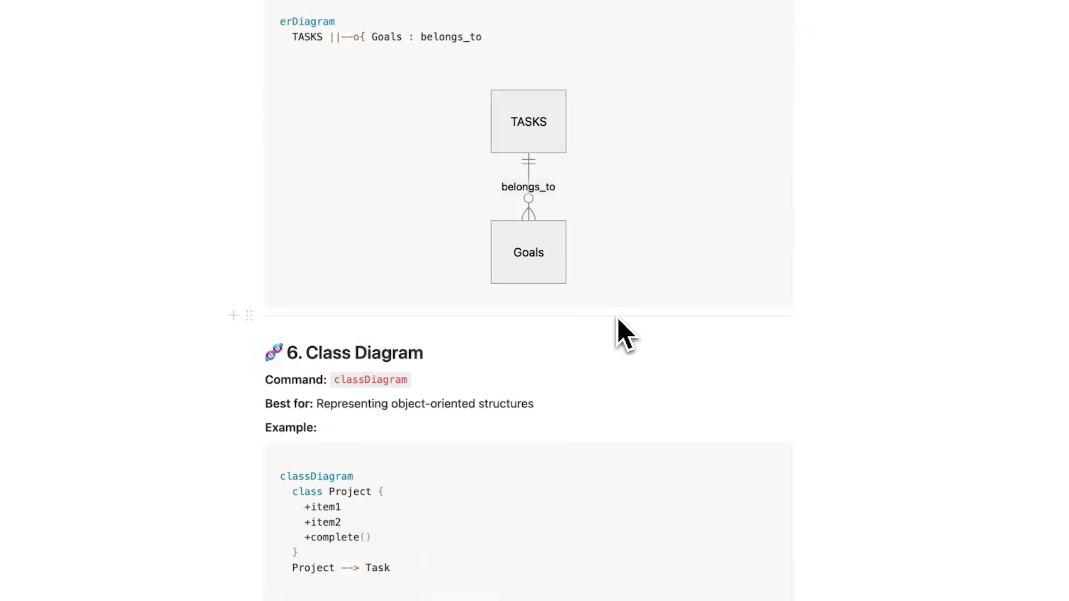
scroll(617, 316, "down", 6)
scroll(617, 316, "down", 5)
scroll(618, 313, "down", 10)
scroll(585, 326, "down", 15)
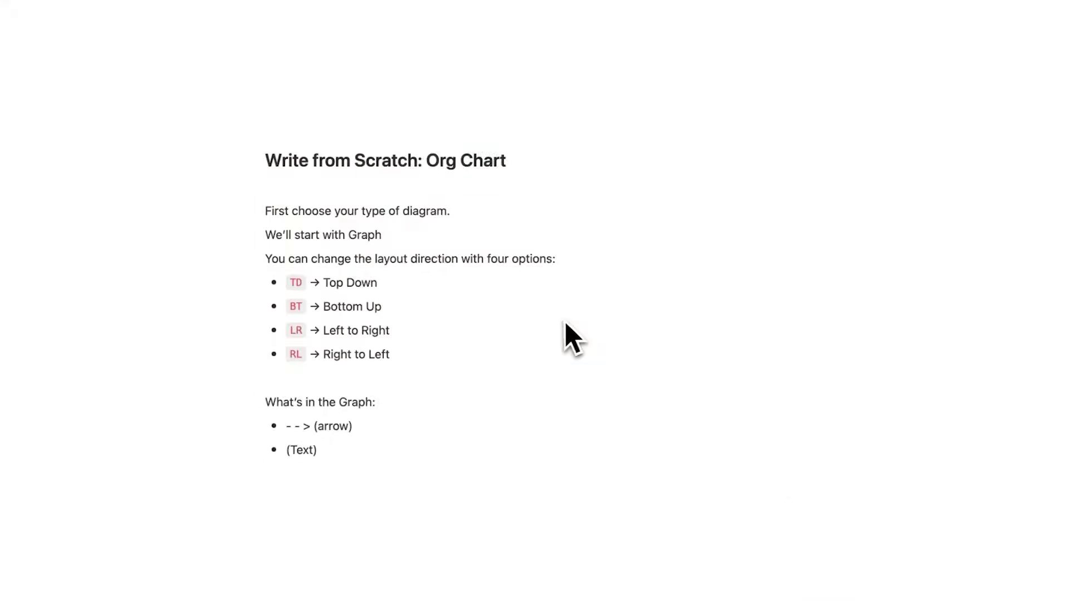
scroll(501, 334, "down", 3)
Add a Mermaid code block on a fresh line below the Graph notes and delete its sample code.
left_click(421, 330)
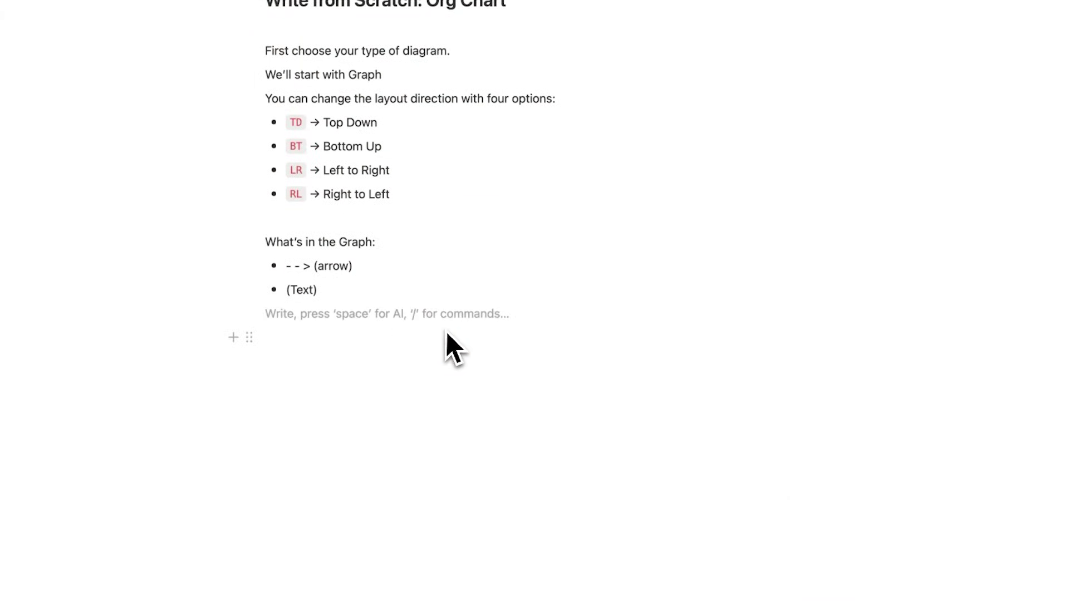
key("Return")
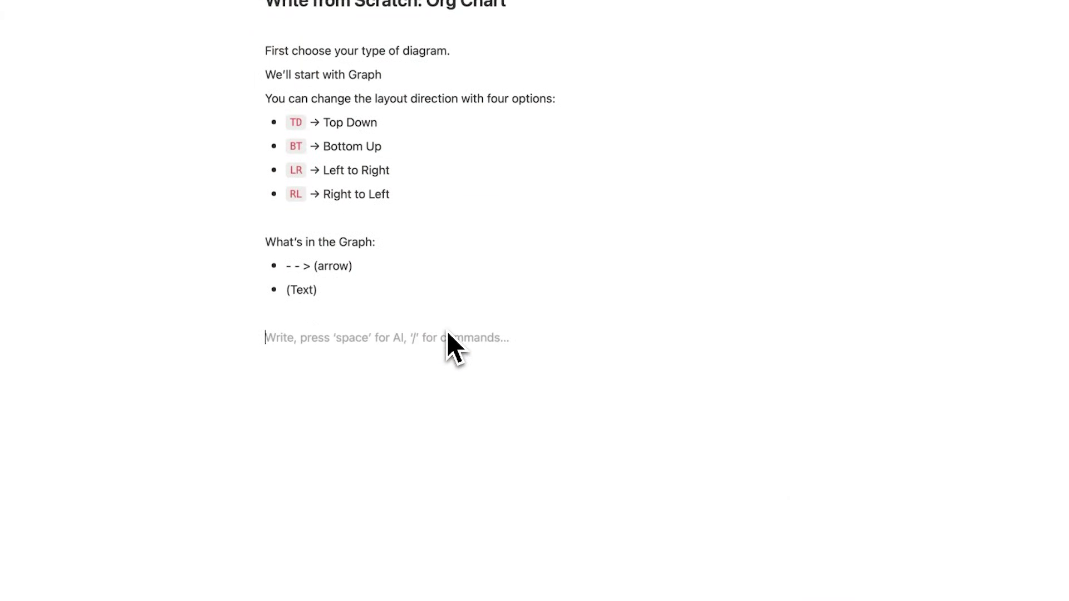
type("mermaid")
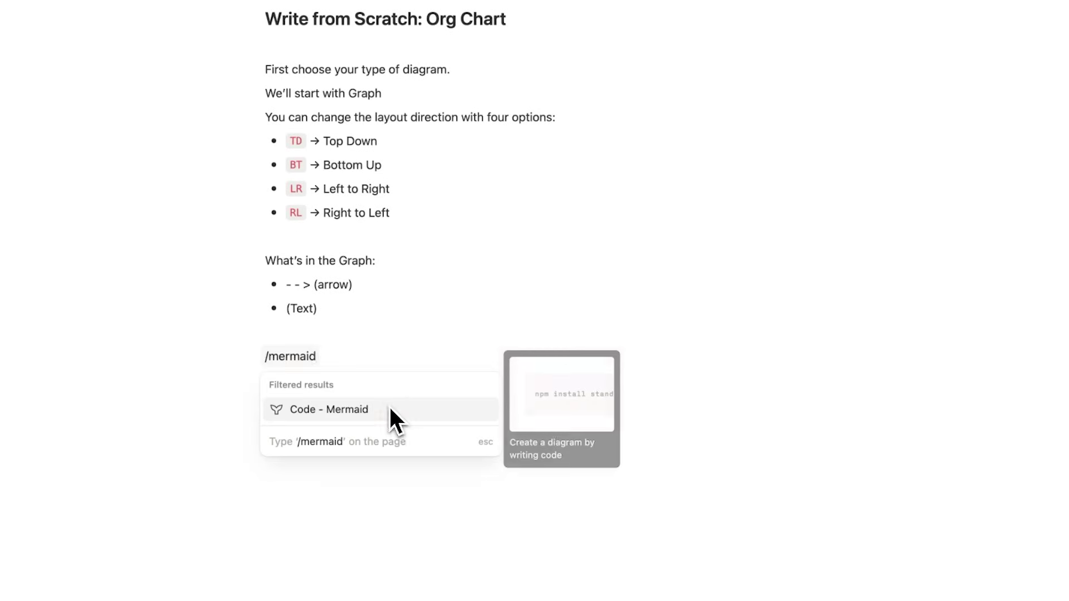
left_click(389, 408)
left_click(416, 395)
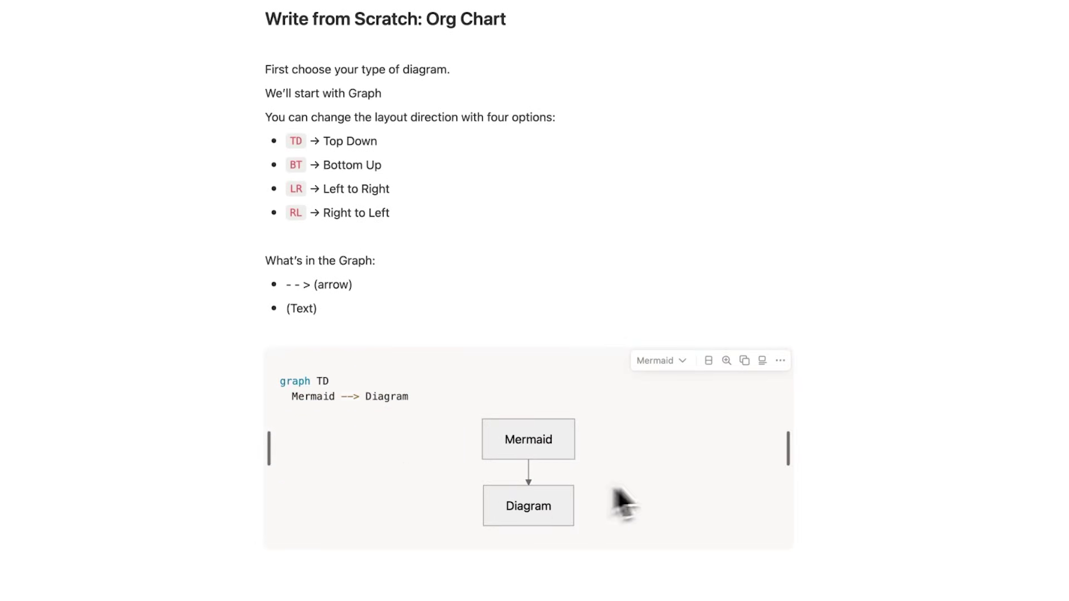
key("ctrl+a")
key("BackSpace")
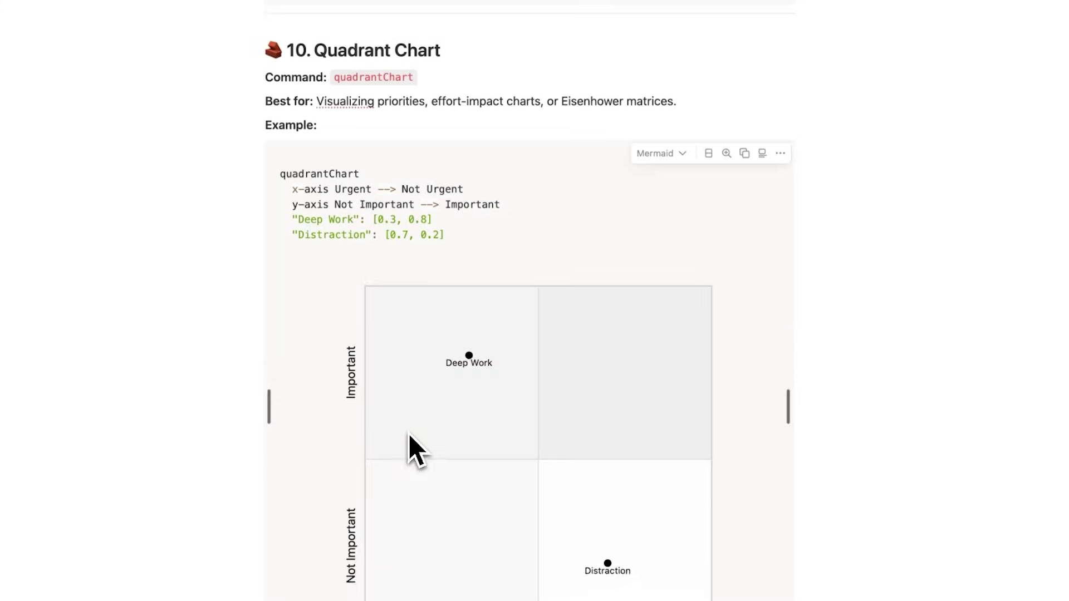
scroll(409, 448, "up", 2)
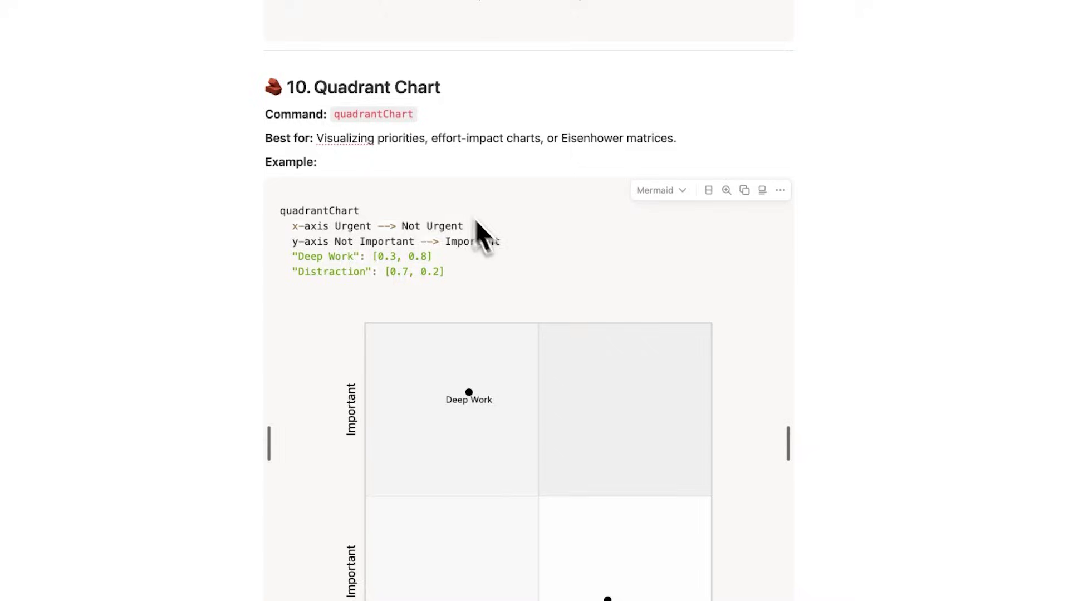
scroll(342, 242, "up", 5)
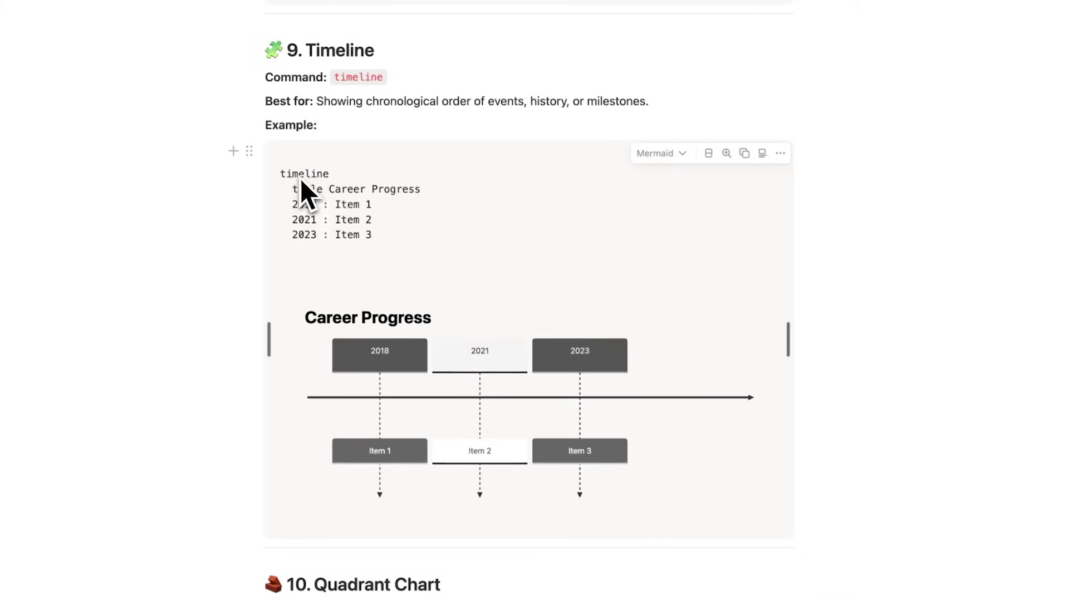
scroll(332, 190, "up", 2)
scroll(353, 239, "up", 3)
scroll(376, 263, "up", 6)
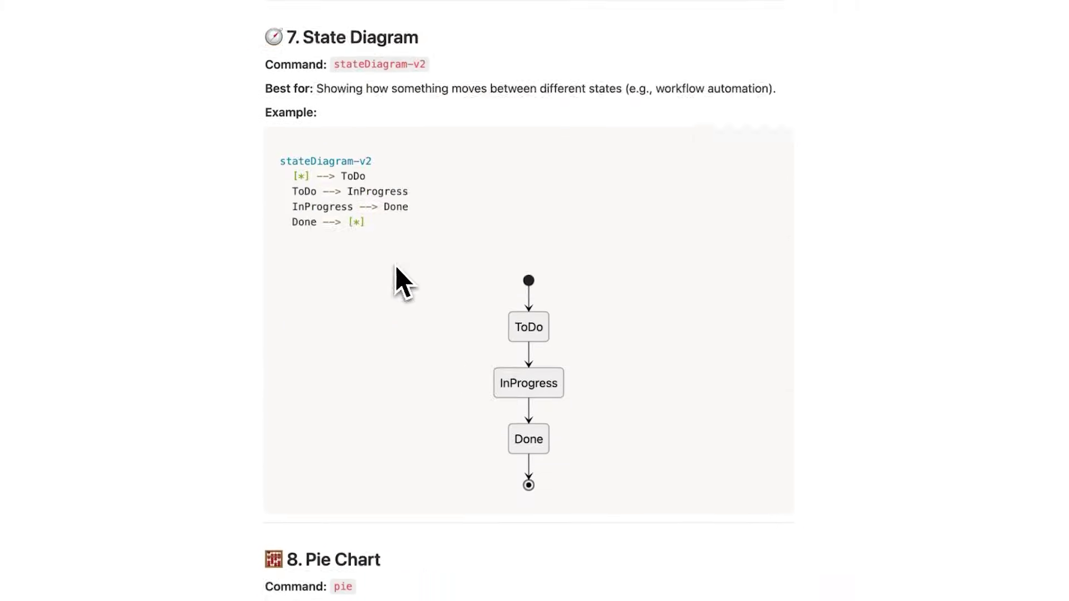
scroll(393, 275, "up", 5)
scroll(408, 265, "up", 5)
scroll(414, 248, "up", 5)
scroll(415, 247, "up", 5)
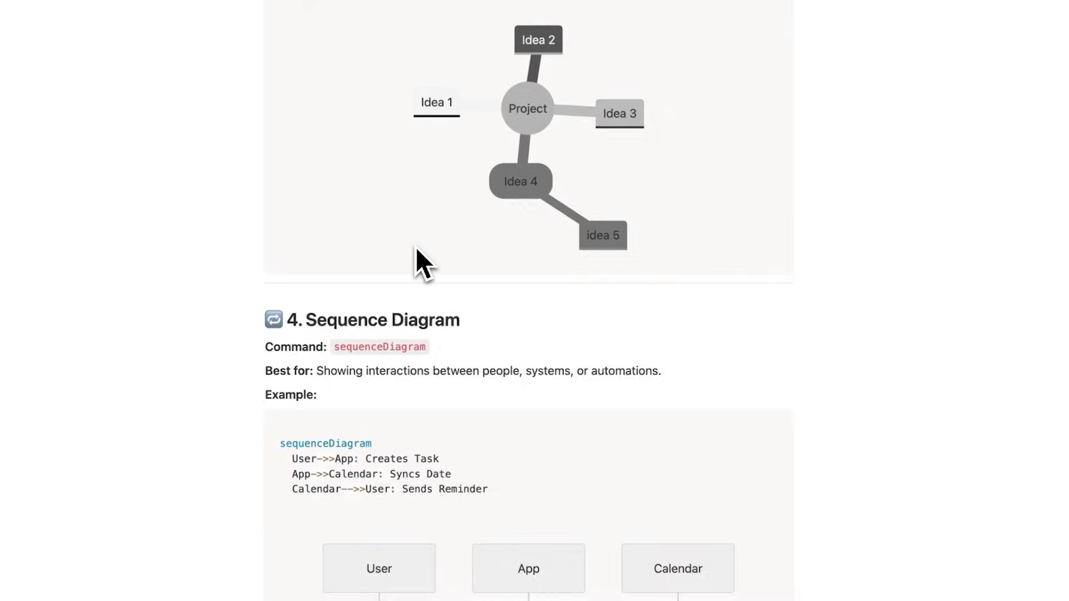
scroll(415, 247, "up", 3)
scroll(415, 248, "up", 5)
scroll(415, 250, "up", 4)
scroll(415, 251, "up", 3)
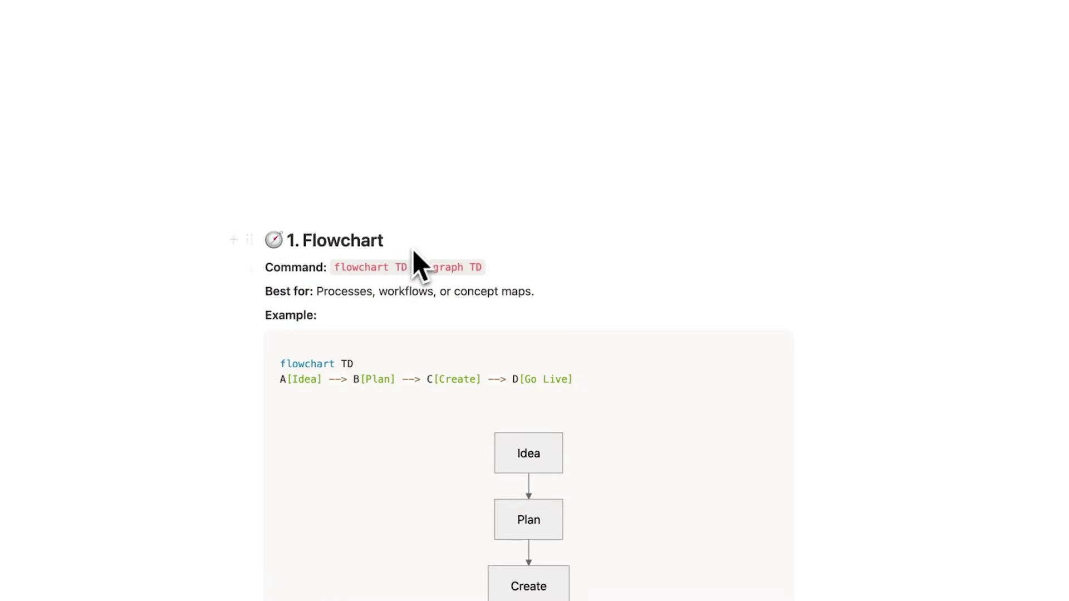
scroll(378, 342, "down", 5)
scroll(399, 350, "down", 5)
mouse_move(527, 251)
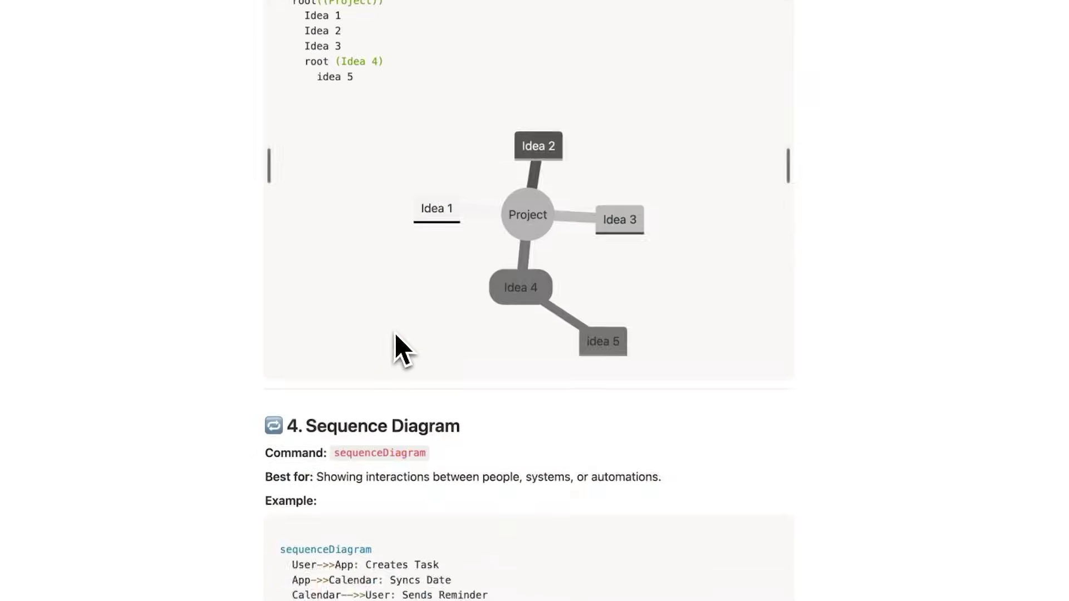
scroll(334, 318, "down", 5)
Enter 'flowchart TD' with a CEO node in the empty Mermaid block.
left_click(312, 259)
type("flowchart")
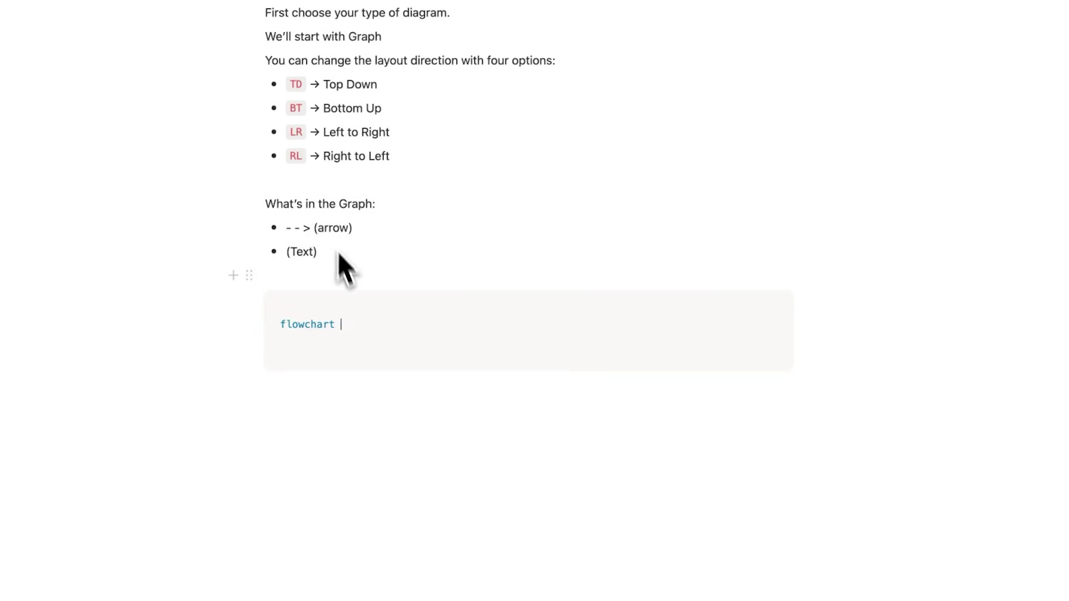
type("TD")
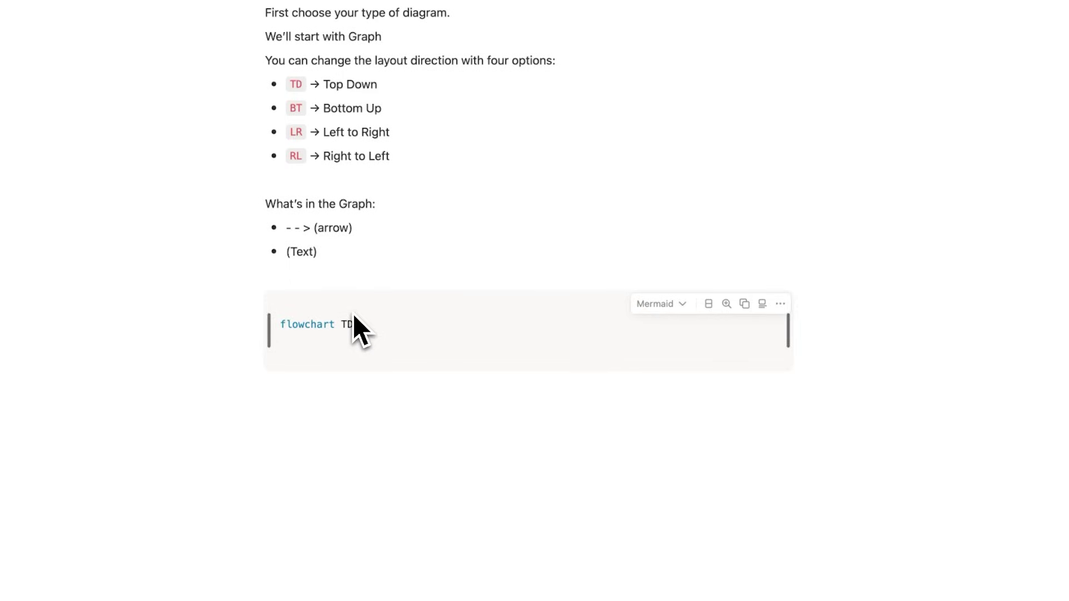
left_click_drag(328, 255, 297, 238)
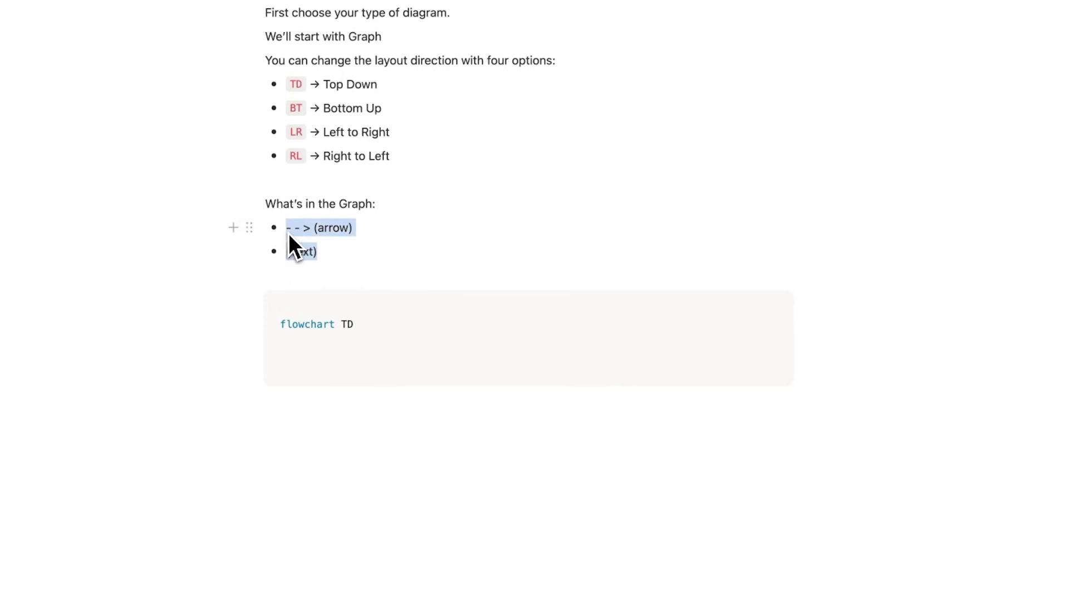
left_click(325, 253)
mouse_move(528, 334)
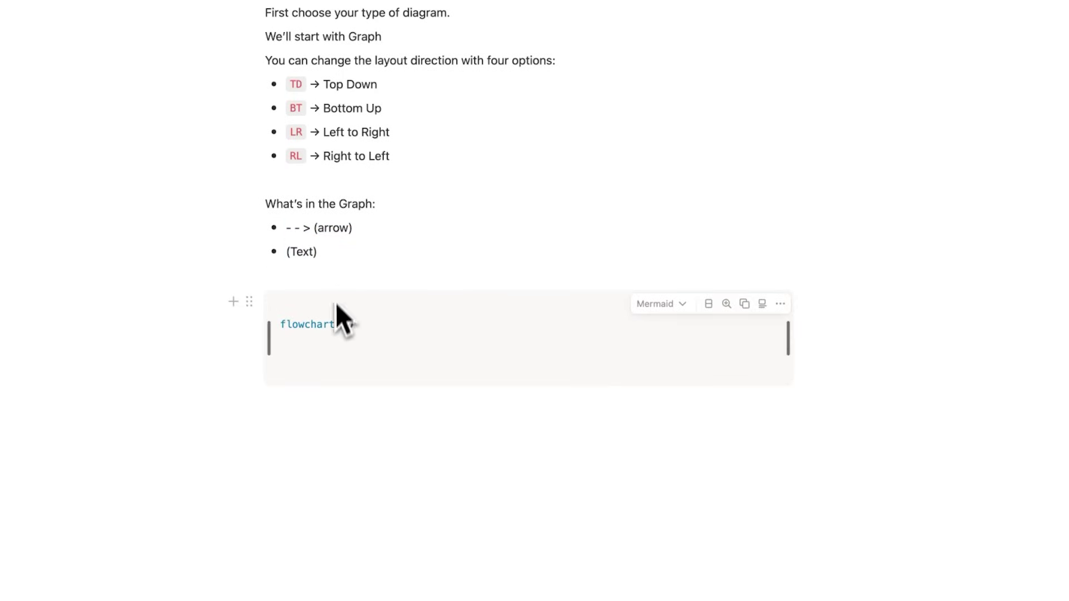
scroll(332, 343, "up", 2)
left_click_drag(521, 125, 428, 128)
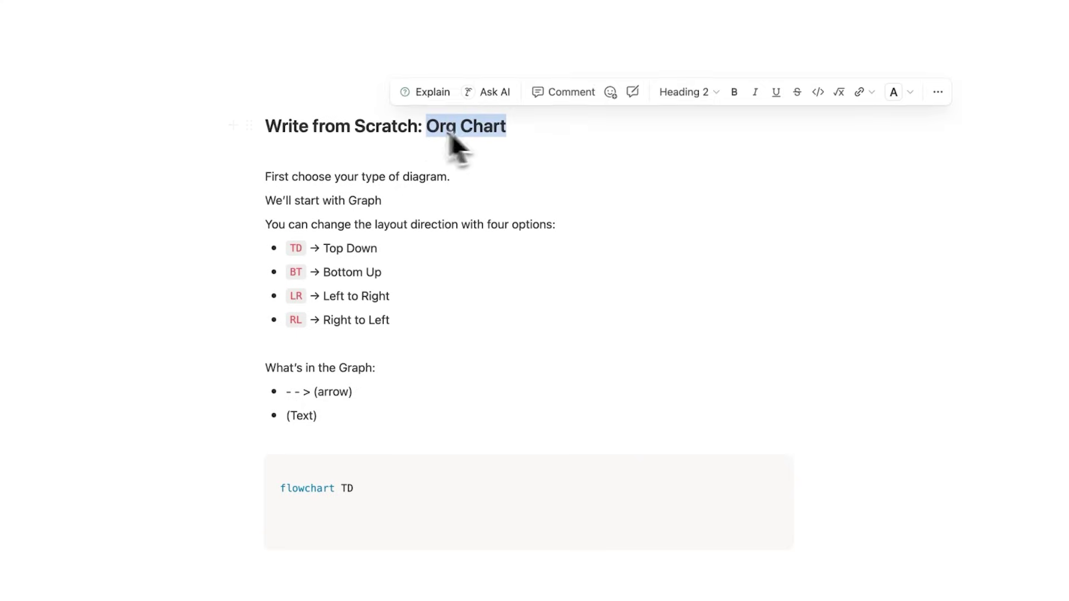
left_click(520, 139)
scroll(402, 468, "down", 3)
mouse_move(529, 389)
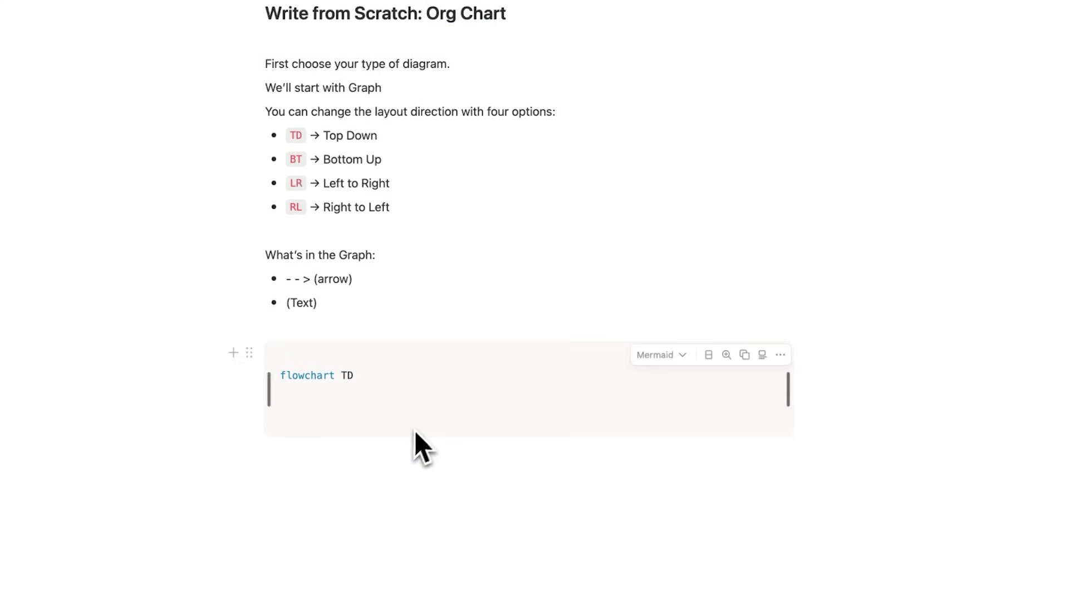
type("CEO")
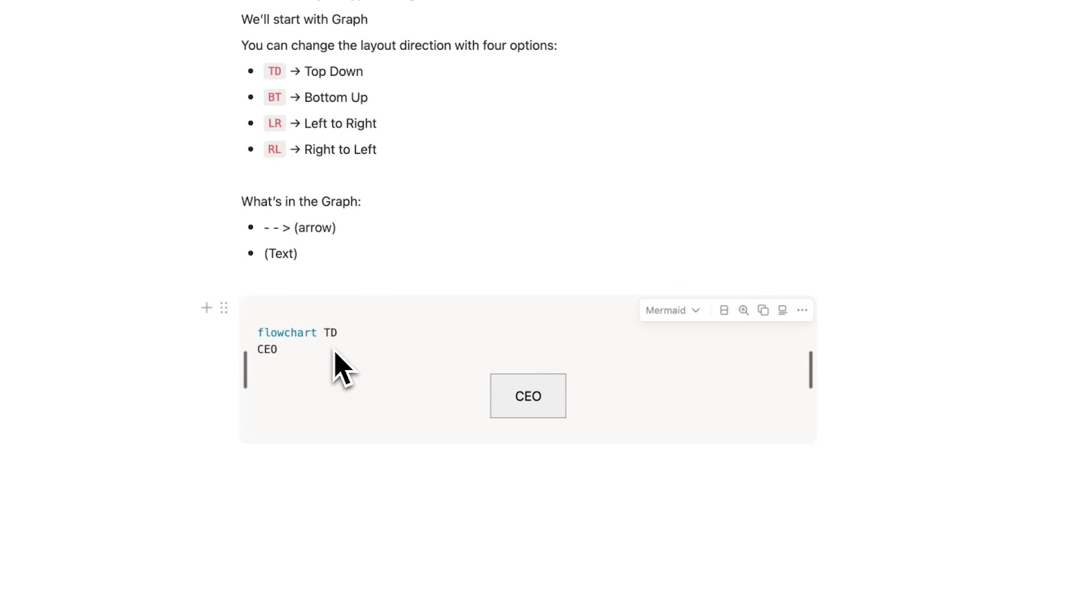
type(" --> Manager")
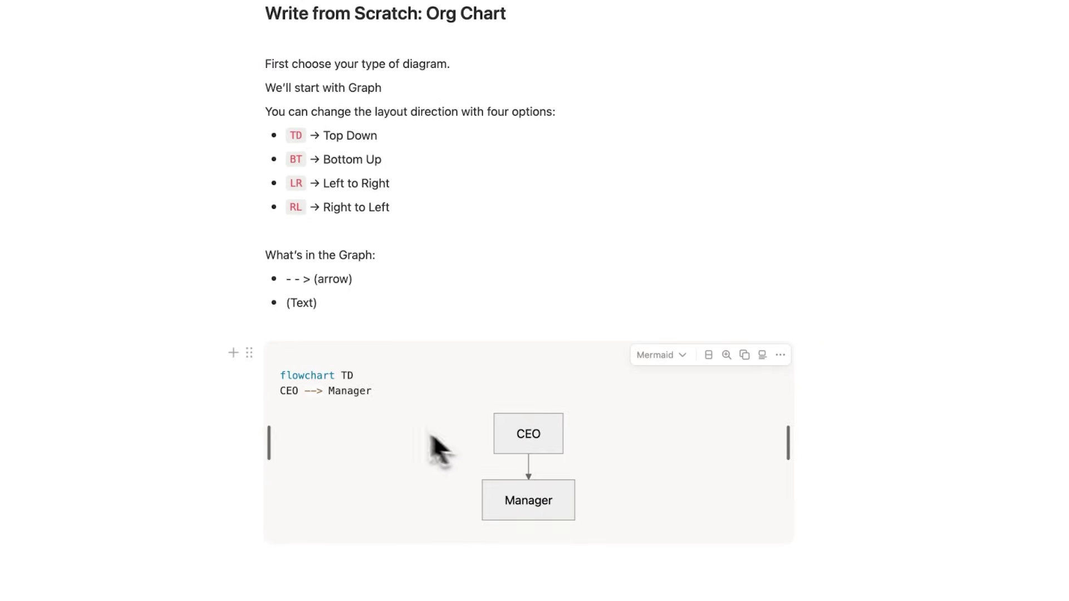
type(" --")
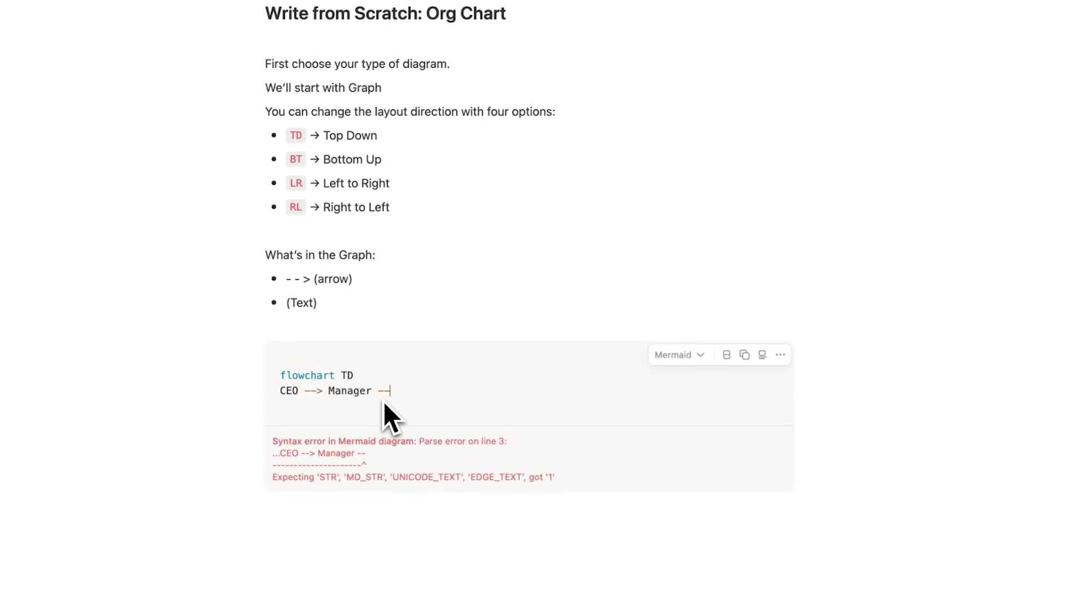
type(">")
mouse_move(488, 479)
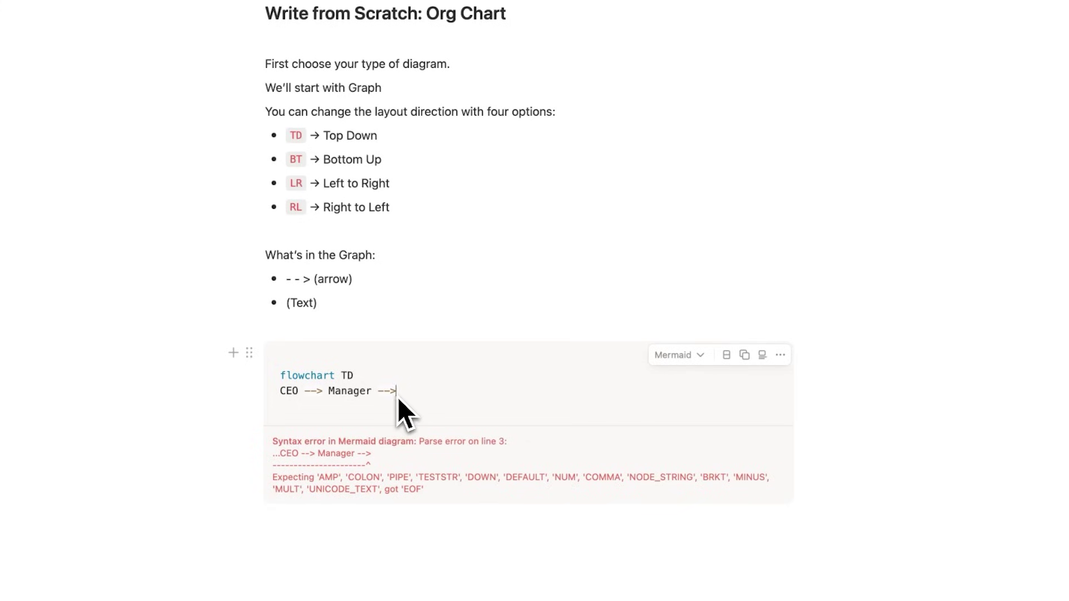
type(" Employe")
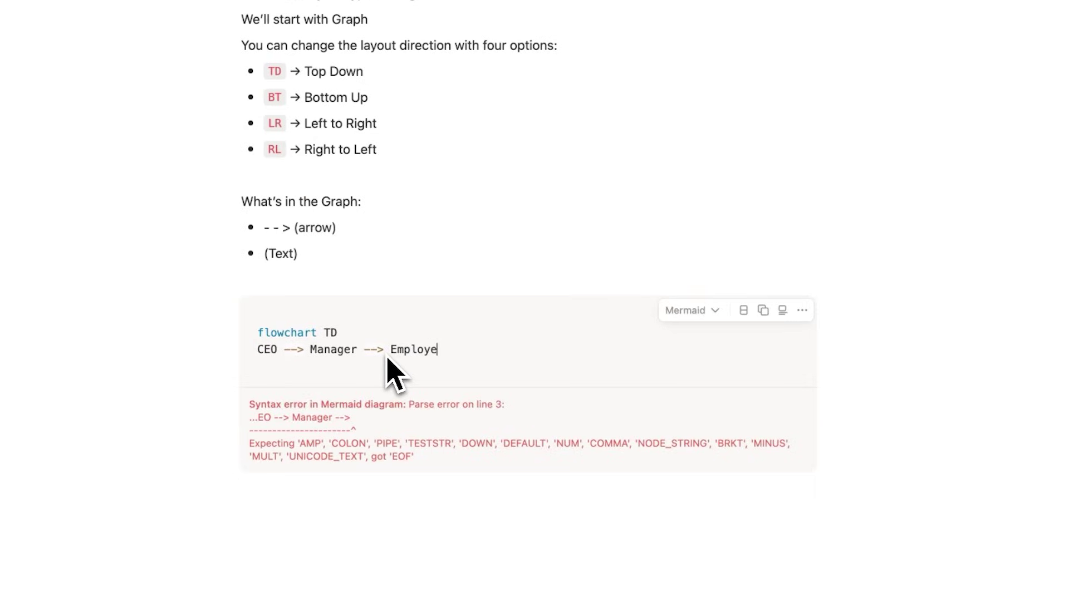
type("e")
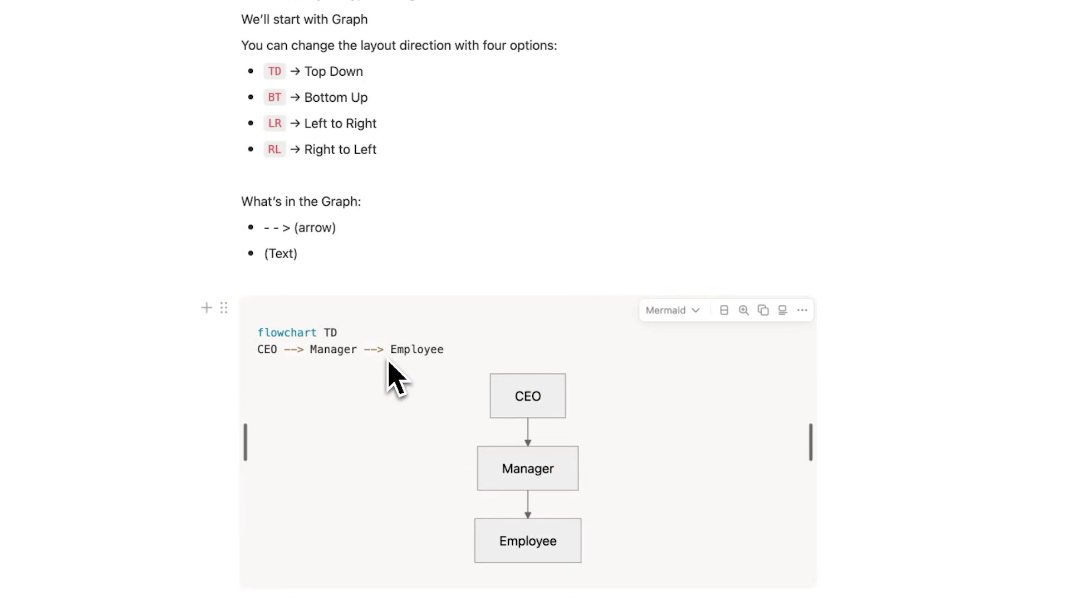
scroll(514, 375, "down", 1)
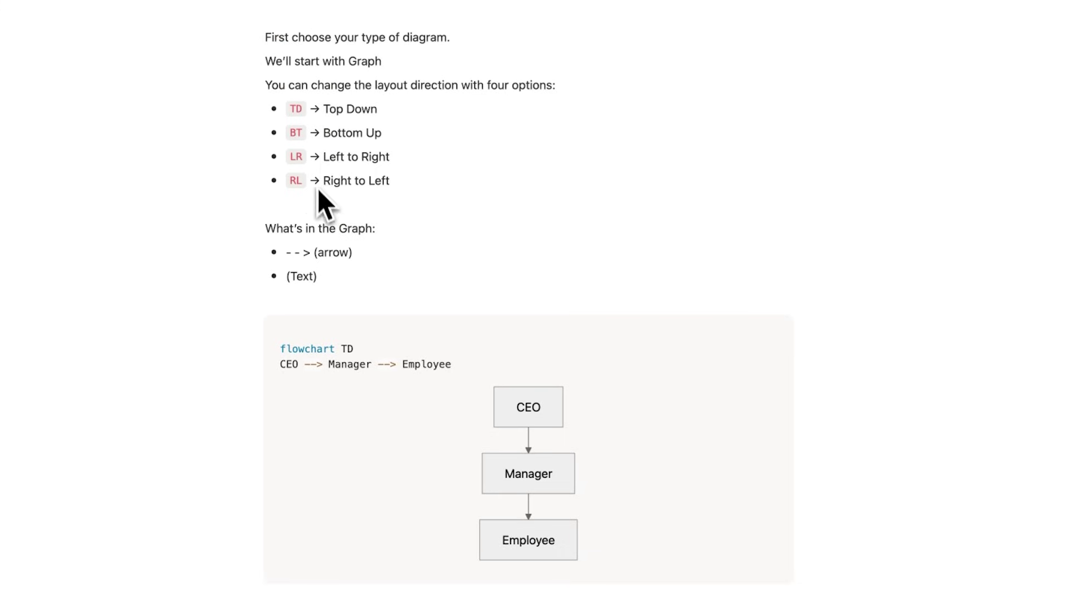
Replace the TD direction keyword with LR in the org chart code.
left_click(348, 352)
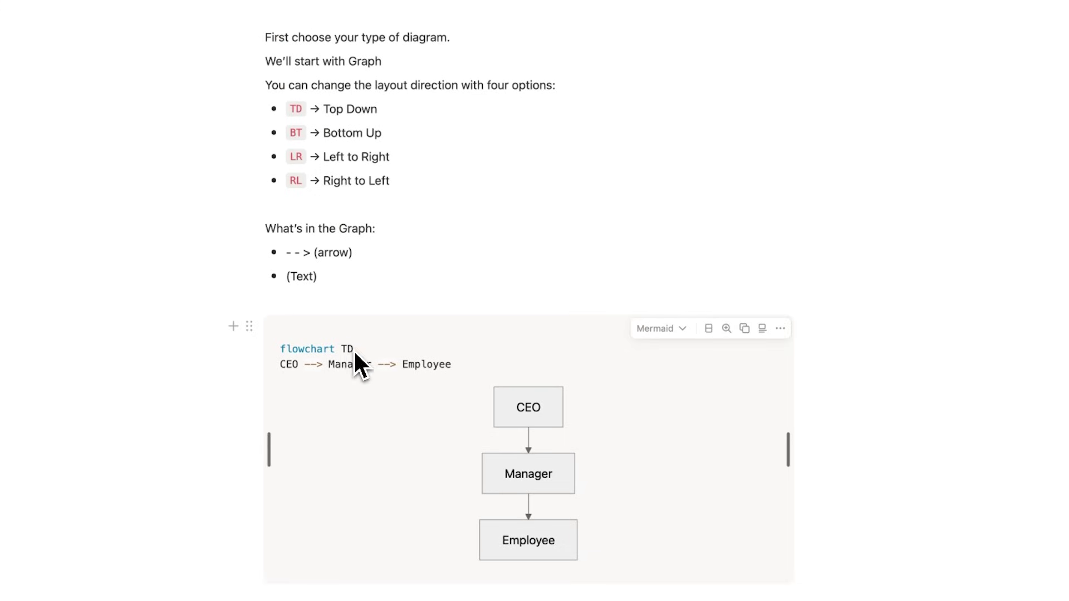
left_click_drag(353, 350, 344, 350)
type("LR")
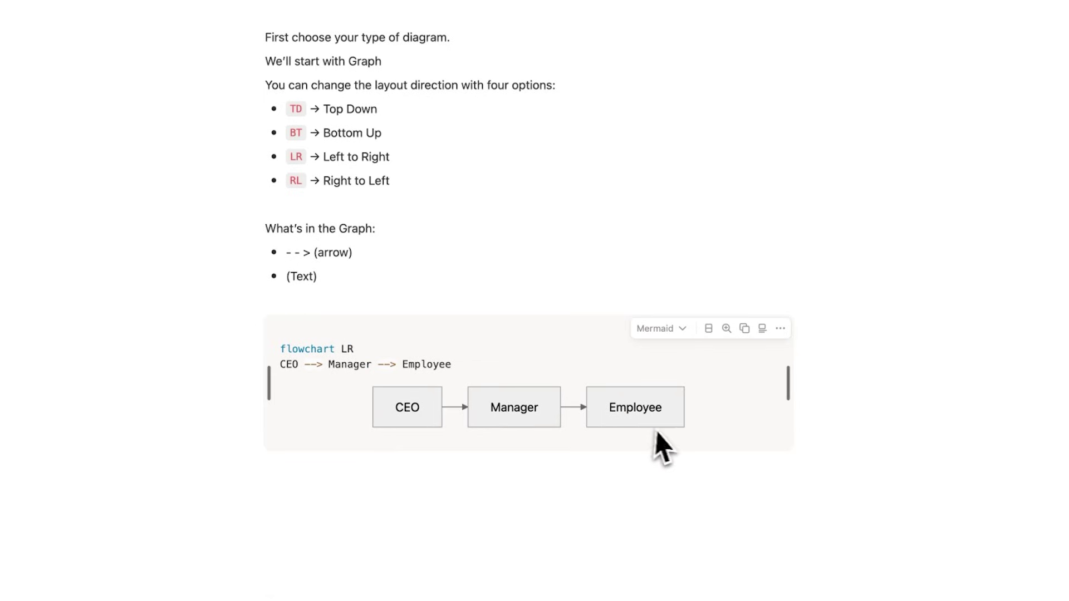
scroll(668, 426, "up", 2)
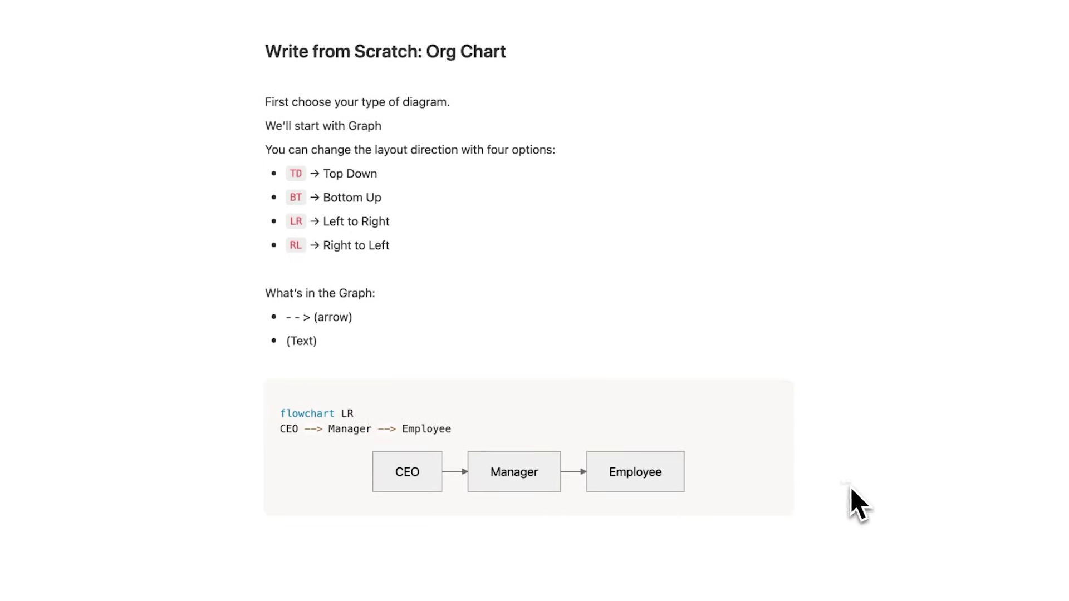
left_click(396, 345)
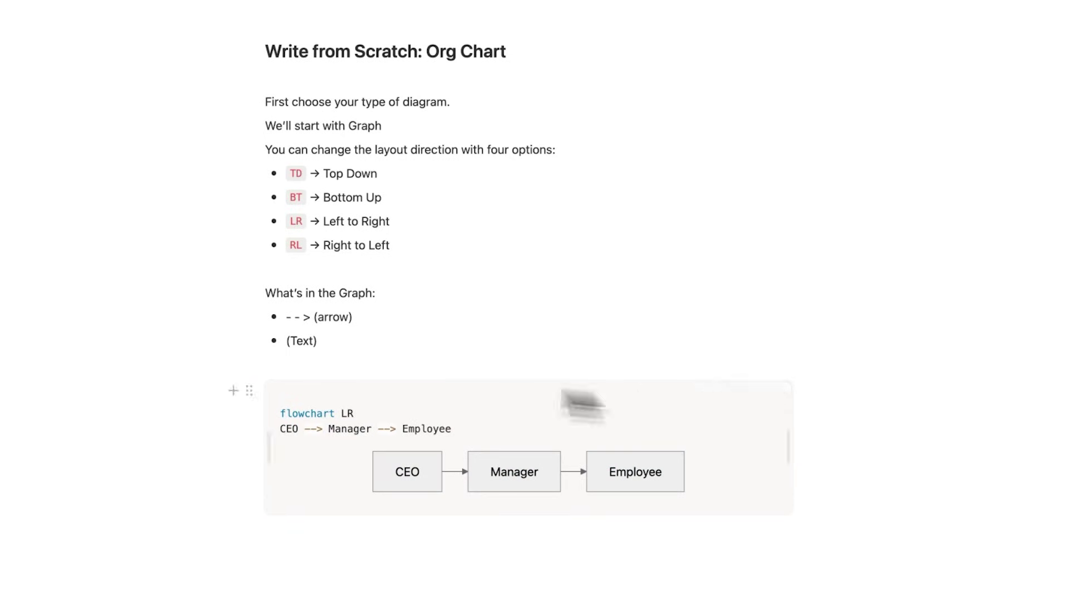
mouse_move(528, 448)
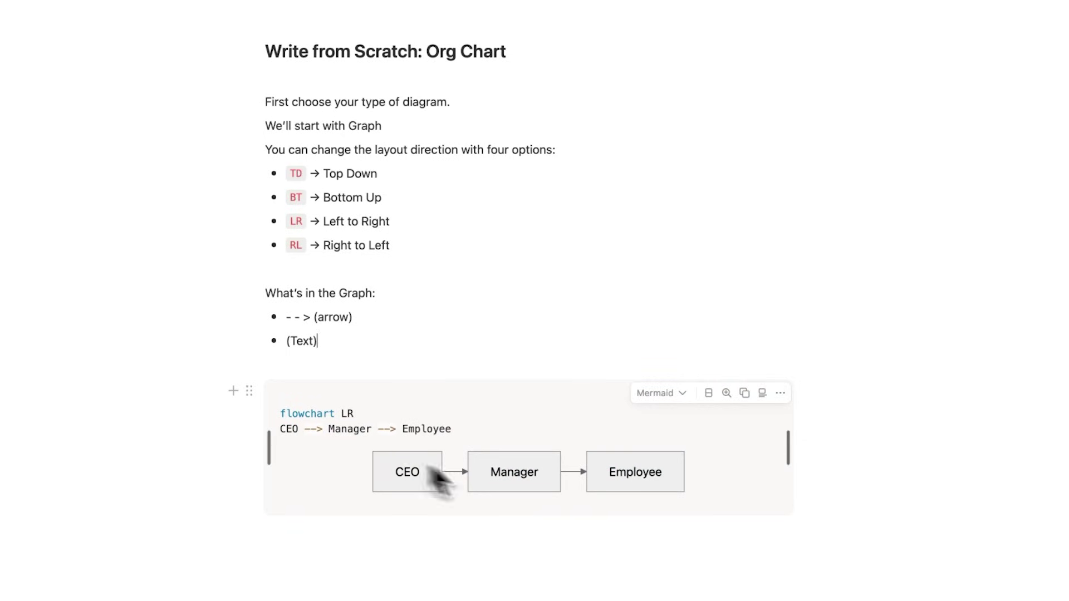
scroll(517, 388, "down", 3)
scroll(526, 384, "down", 10)
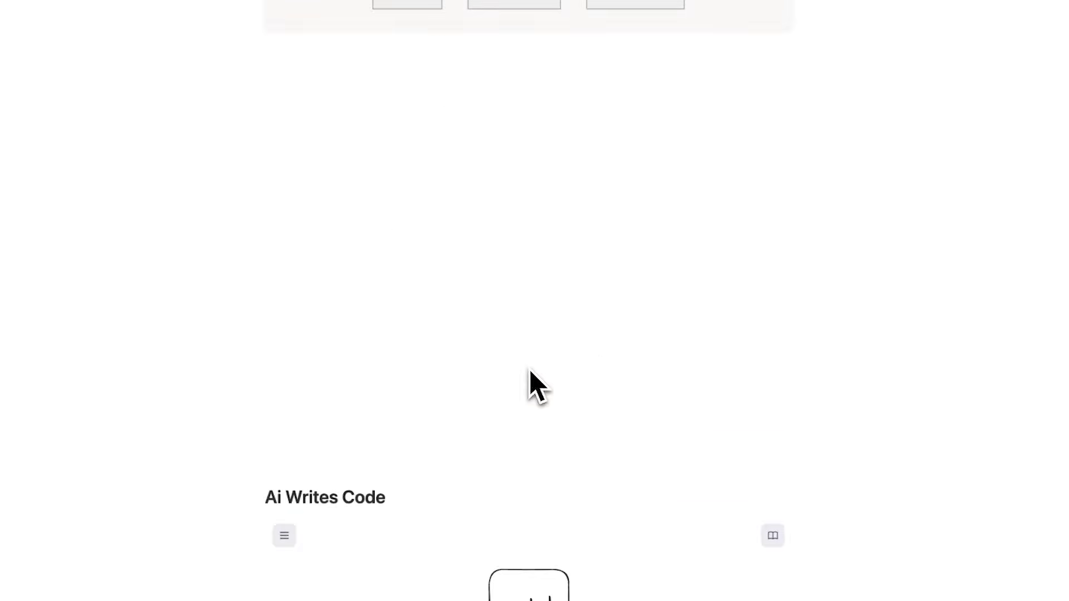
scroll(835, 334, "down", 8)
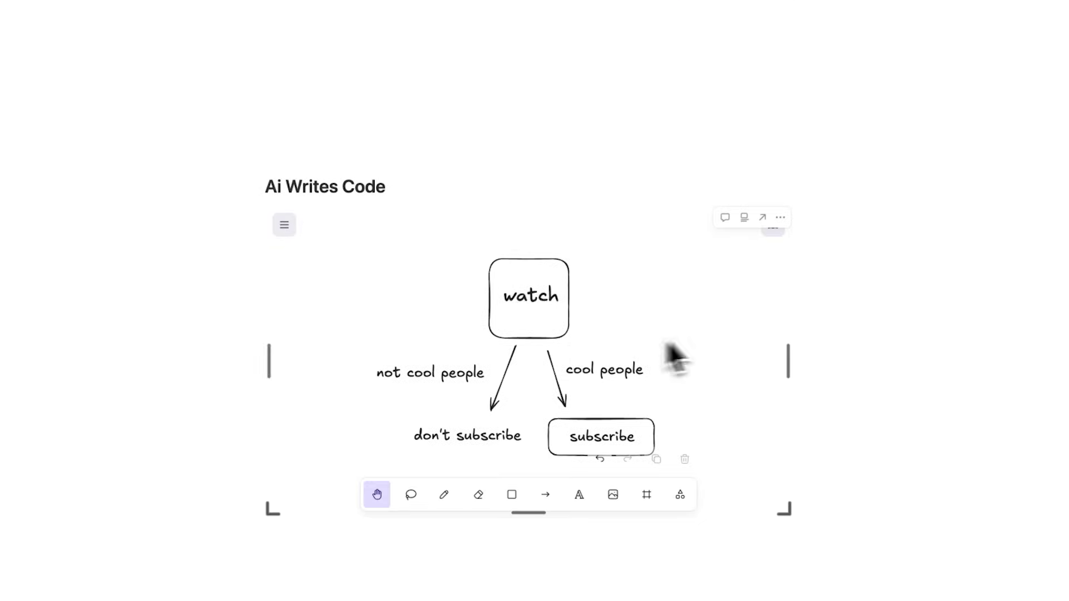
scroll(931, 351, "down", 2)
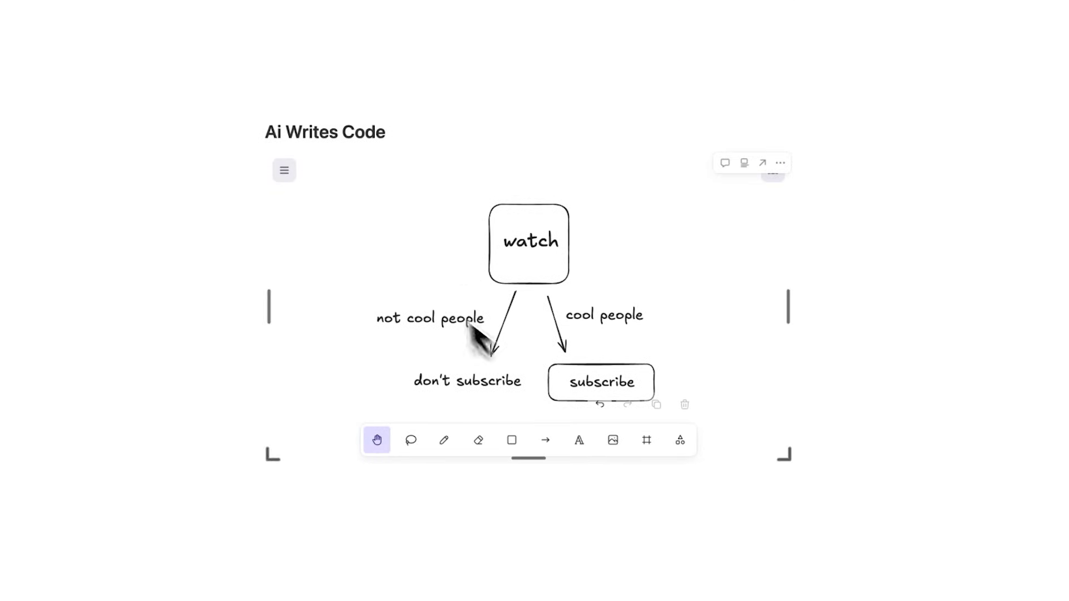
Start a new empty paragraph just below the watch/subscribe whiteboard sketch.
left_click(414, 513)
type("/")
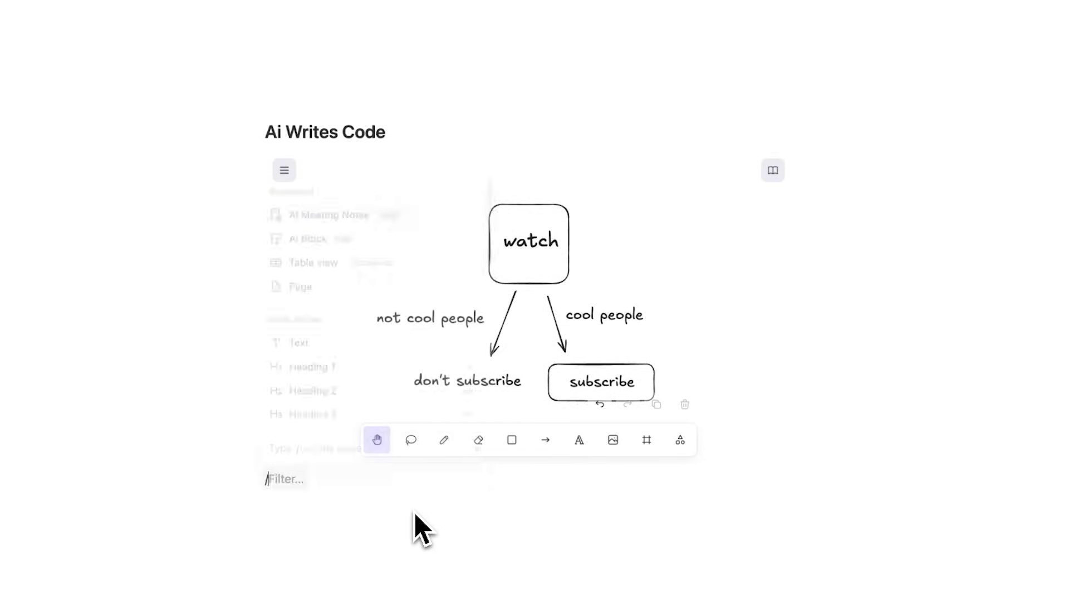
type("exc")
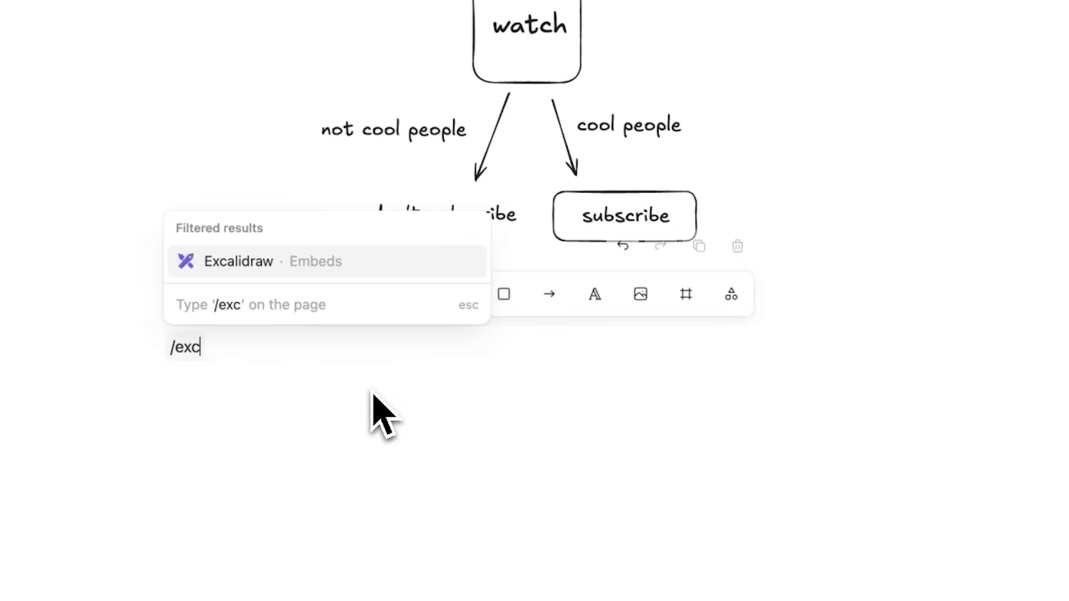
type("ali")
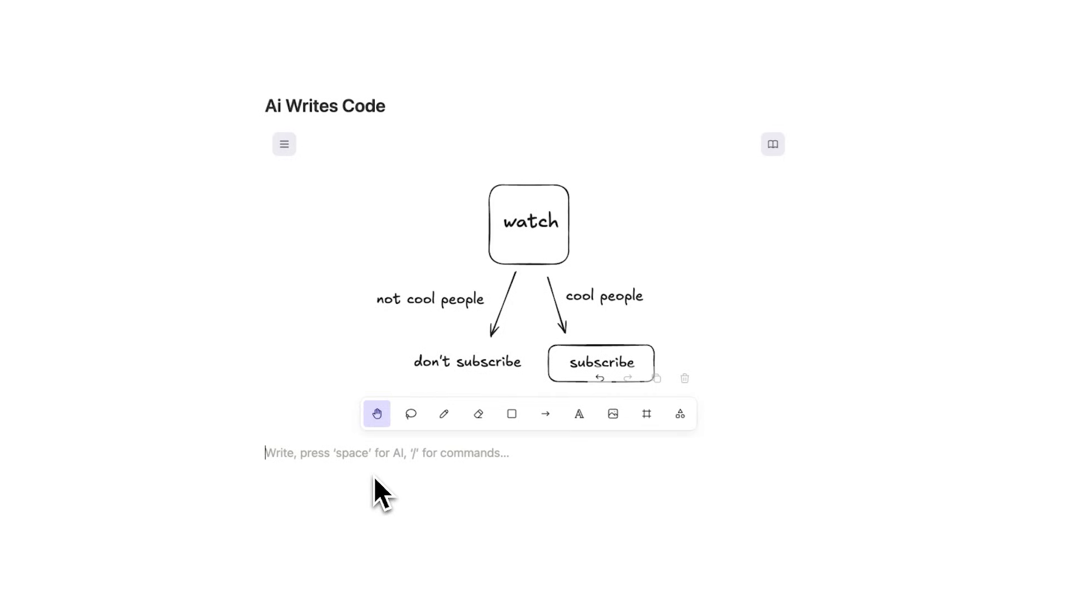
type("/merm")
Insert a Mermaid code block and paste the AI-converted watch/subscribe flowchart code.
key("Return")
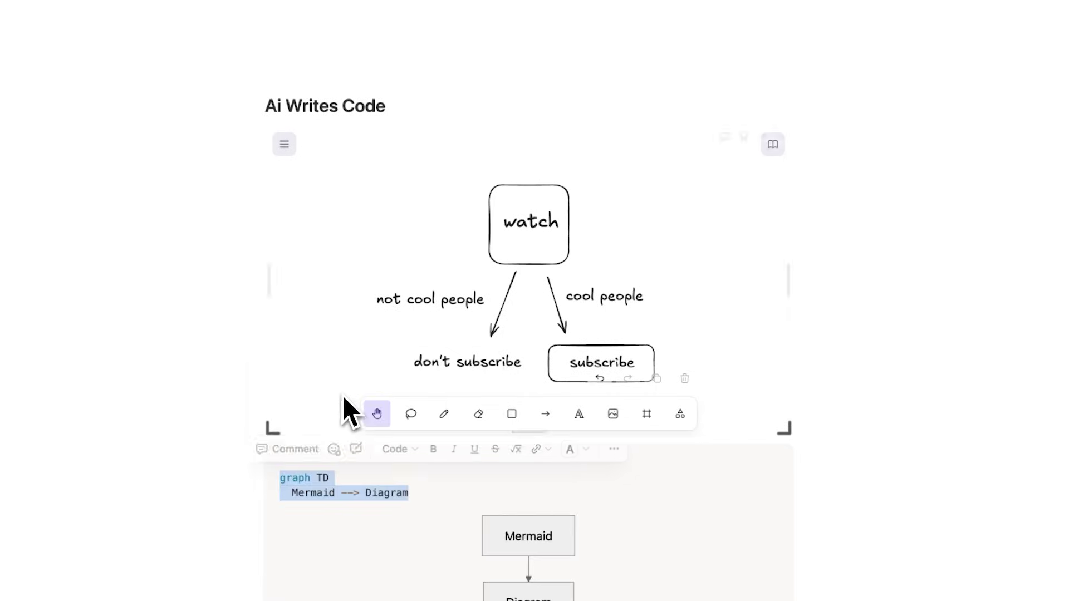
key("ctrl+v")
mouse_move(706, 255)
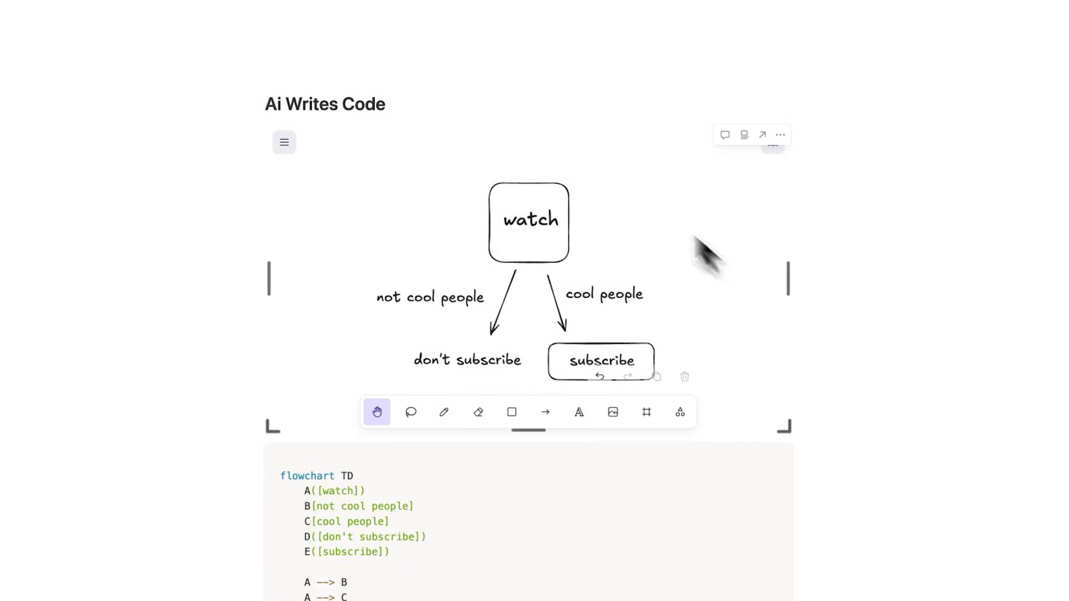
scroll(764, 289, "down", 5)
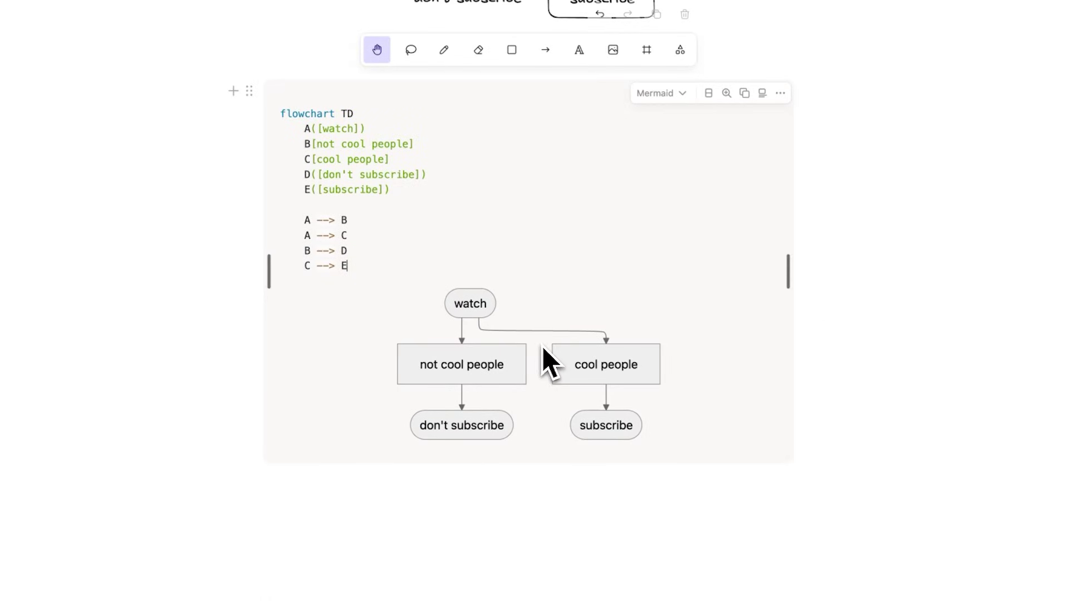
scroll(547, 334, "down", 10)
scroll(549, 270, "down", 10)
scroll(550, 258, "down", 10)
scroll(551, 248, "down", 8)
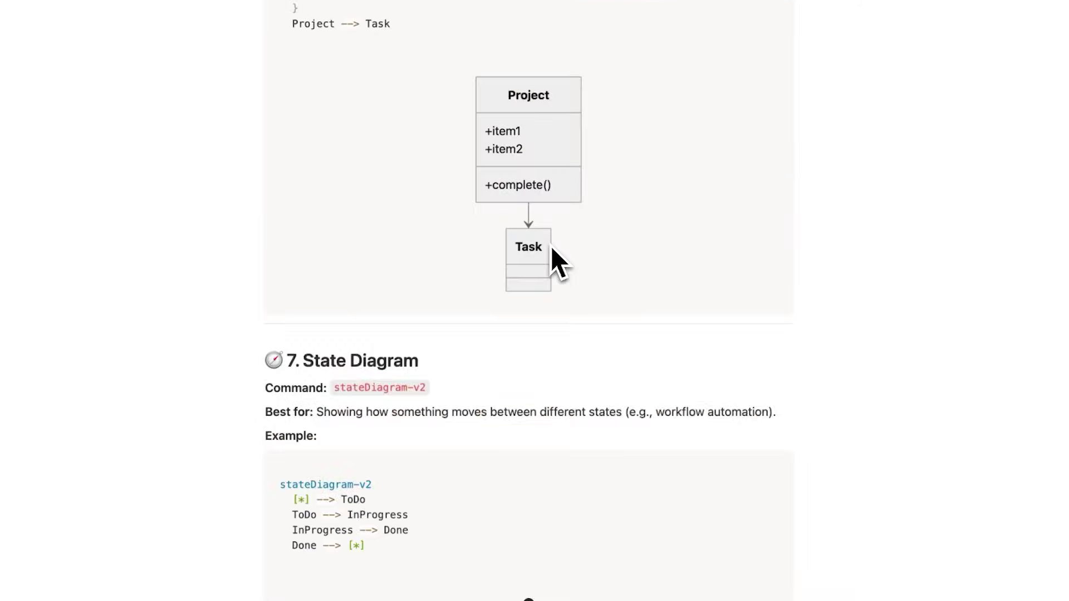
scroll(551, 247, "down", 6)
scroll(550, 247, "down", 7)
scroll(552, 247, "down", 5)
scroll(552, 247, "down", 10)
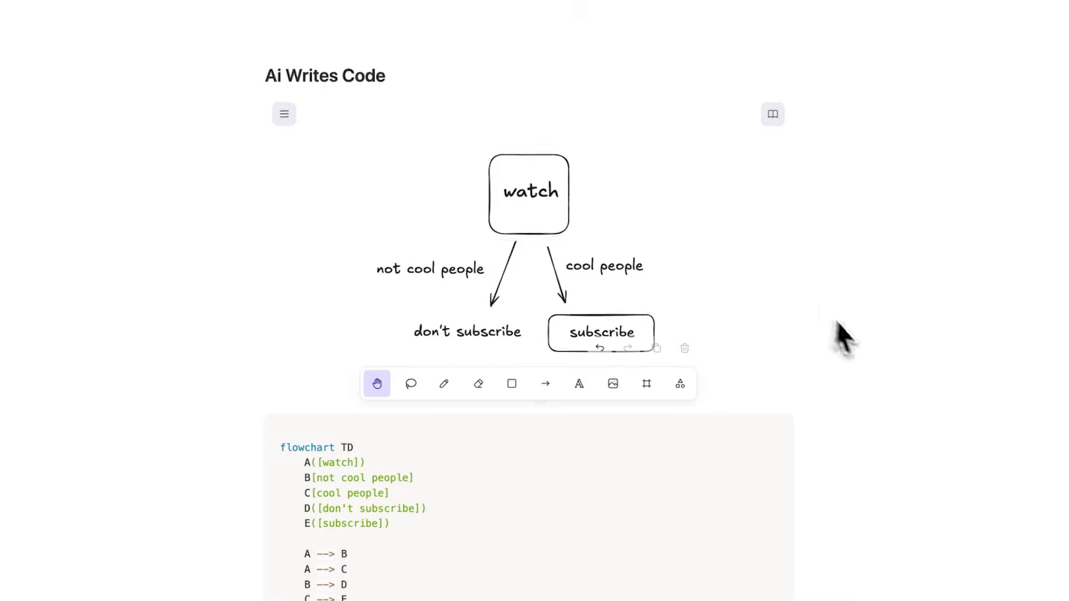
scroll(834, 334, "down", 3)
mouse_move(364, 344)
left_mouse_down()
mouse_move(288, 191)
mouse_move(266, 214)
left_mouse_up()
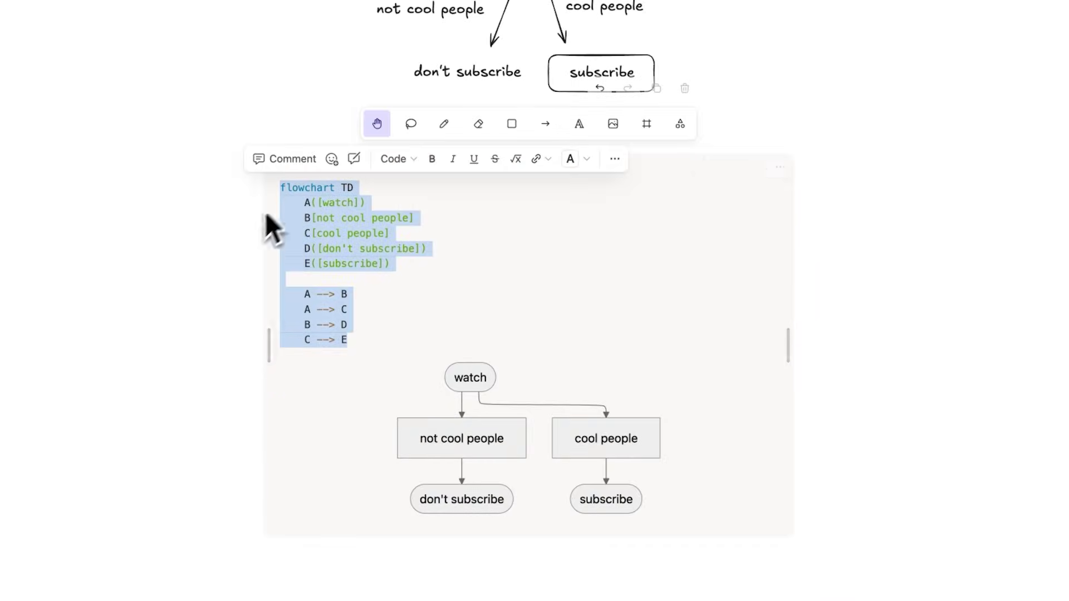